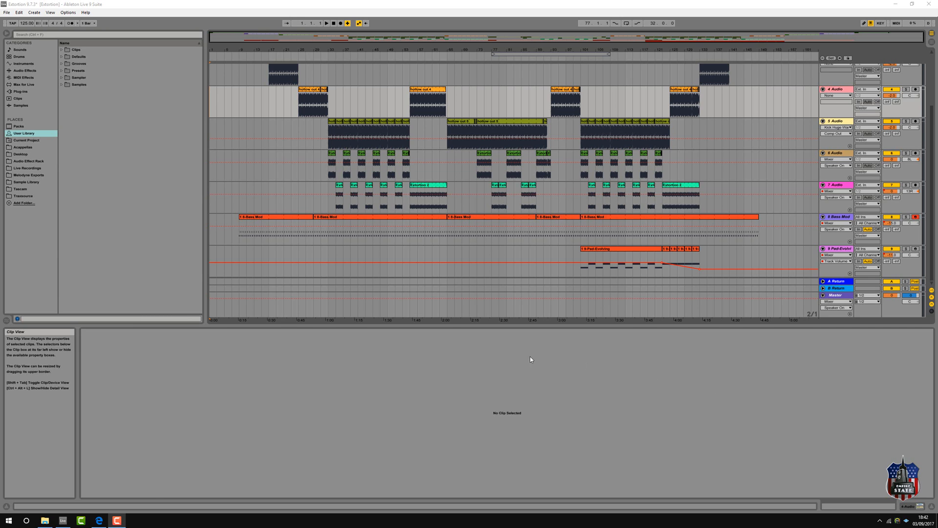
Step: Switch to the browser and play the Extortion Extended Club Remix on YouTube, skipping ahead through sections between about 1:49 and 2:45, and pause it
left_click(99, 520)
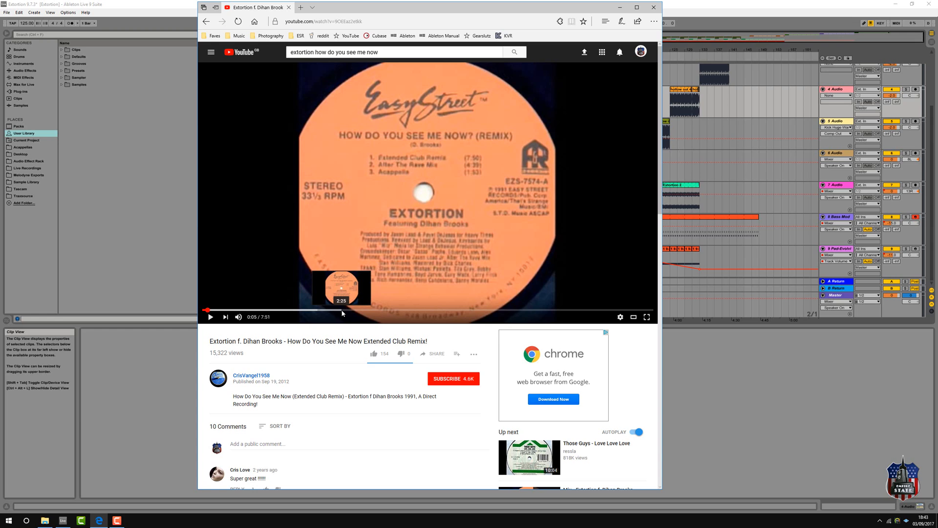
left_click(211, 317)
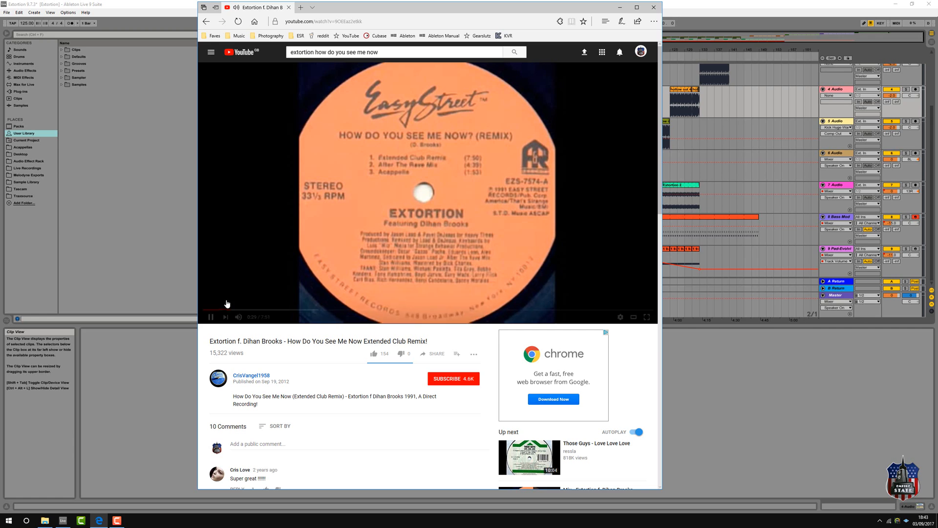
mouse_move(246, 300)
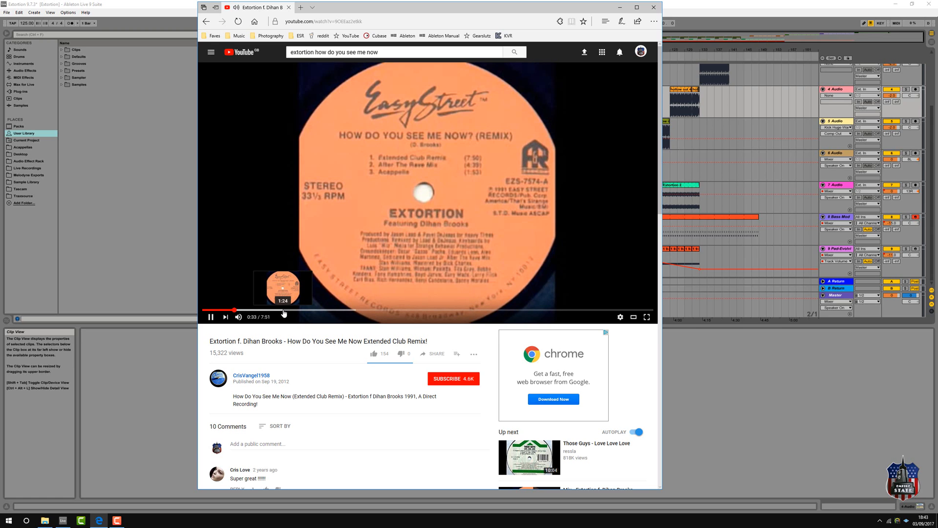
left_click(306, 311)
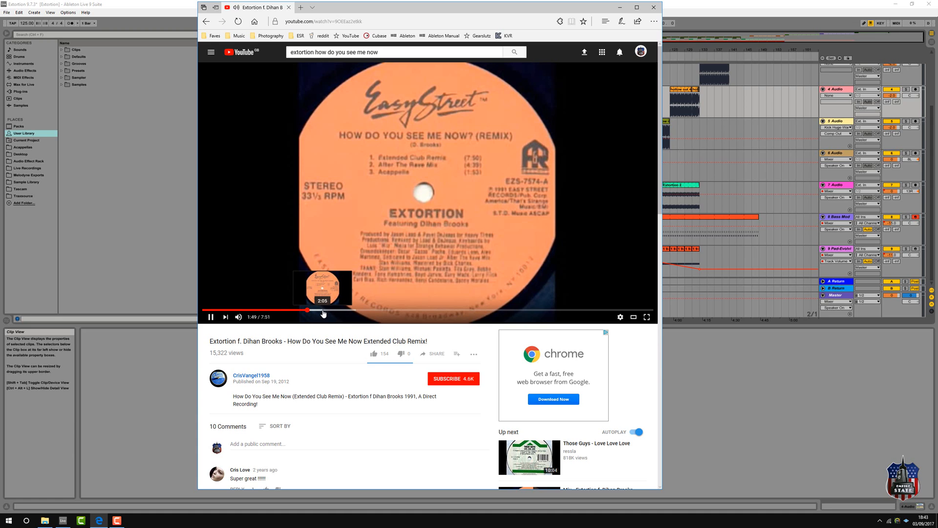
left_click(324, 311)
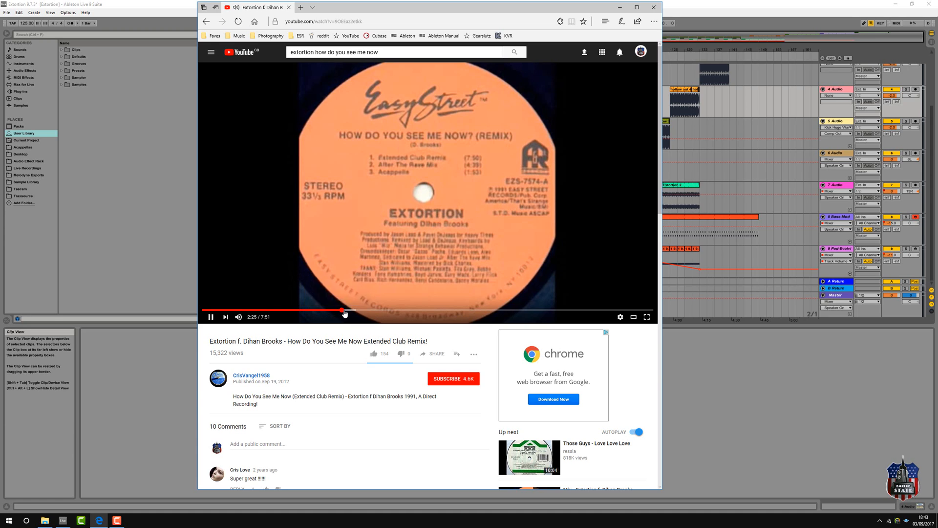
left_click(342, 311)
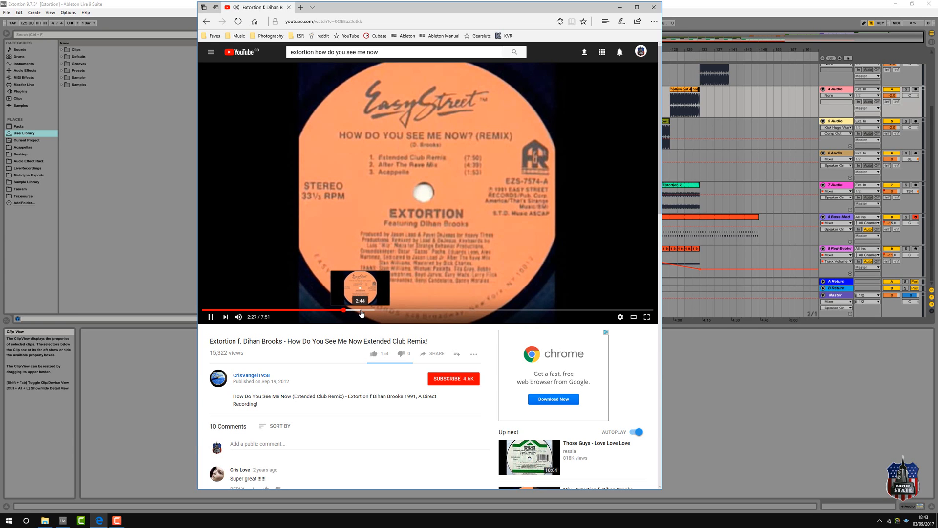
left_click(363, 311)
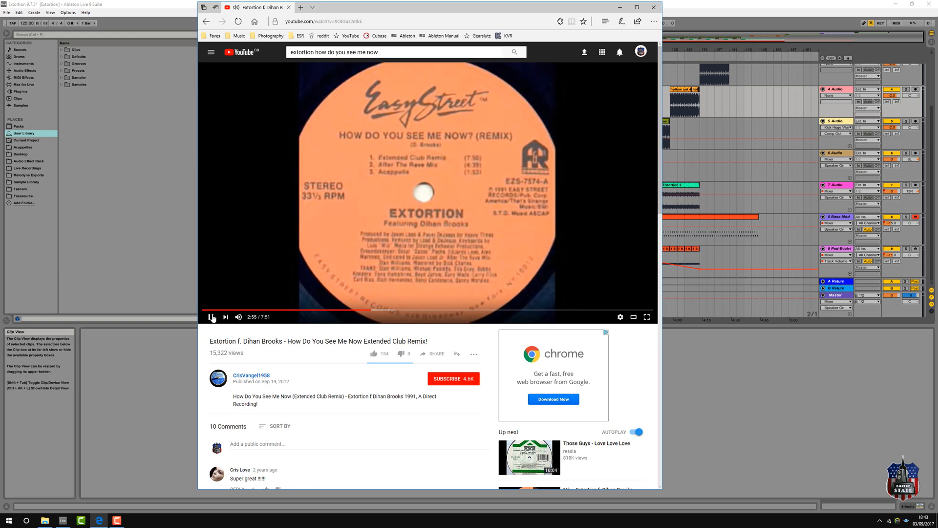
left_click(211, 316)
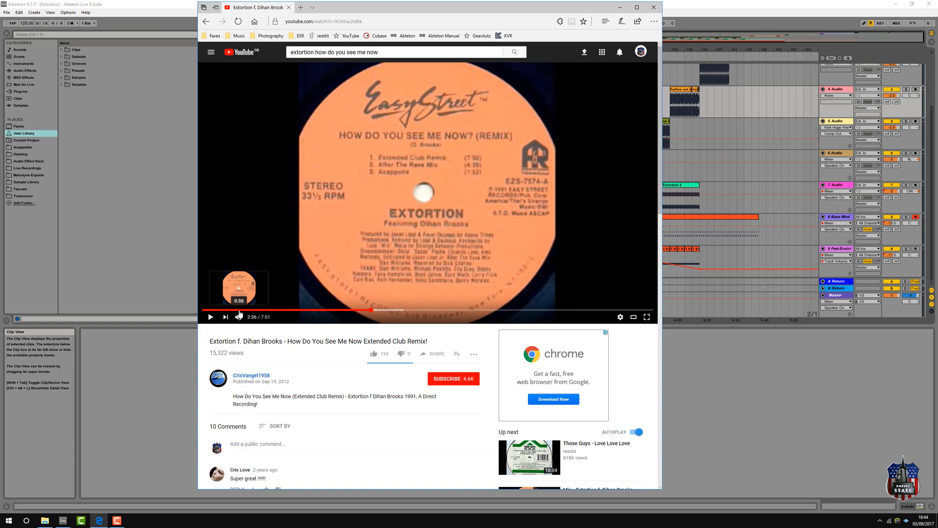
Step: Play the Extortion video from about 0:28, pause it and return to Ableton Live
left_click(228, 311)
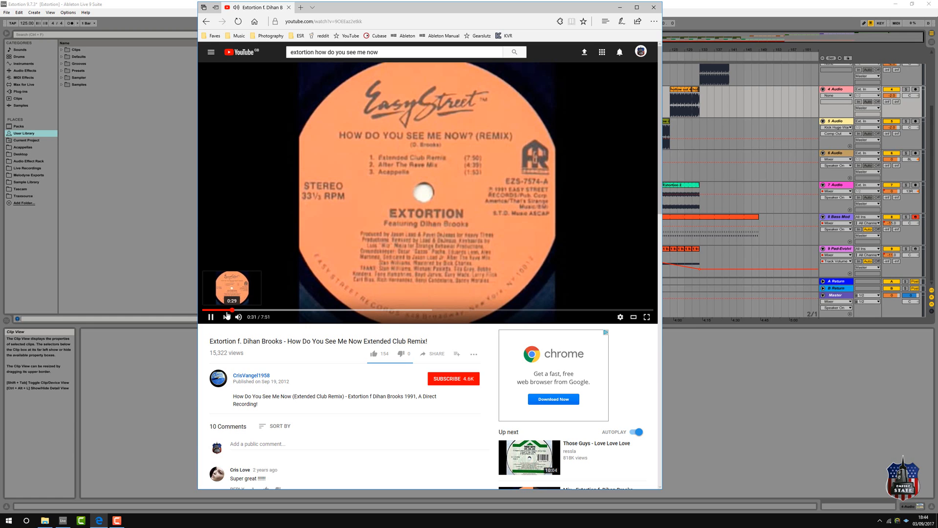
key("space")
left_click(620, 7)
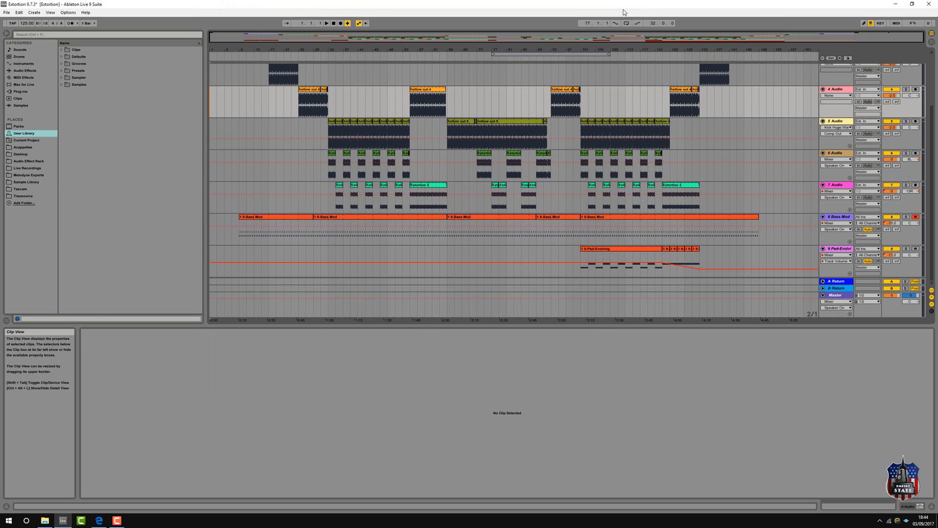
Step: Play the arrangement from just before the first hollow out 5 clips on 5 Audio, and stop playback
scroll(370, 82, "up", 2)
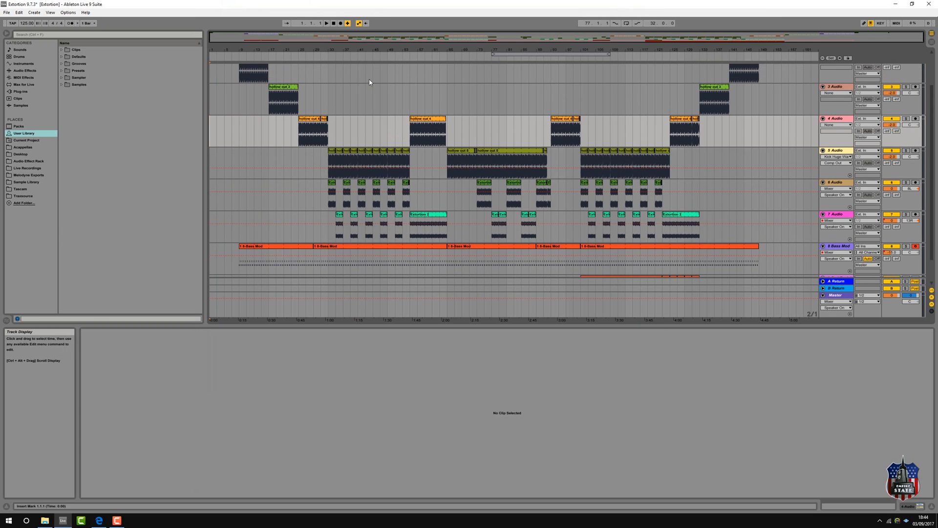
left_click(324, 55)
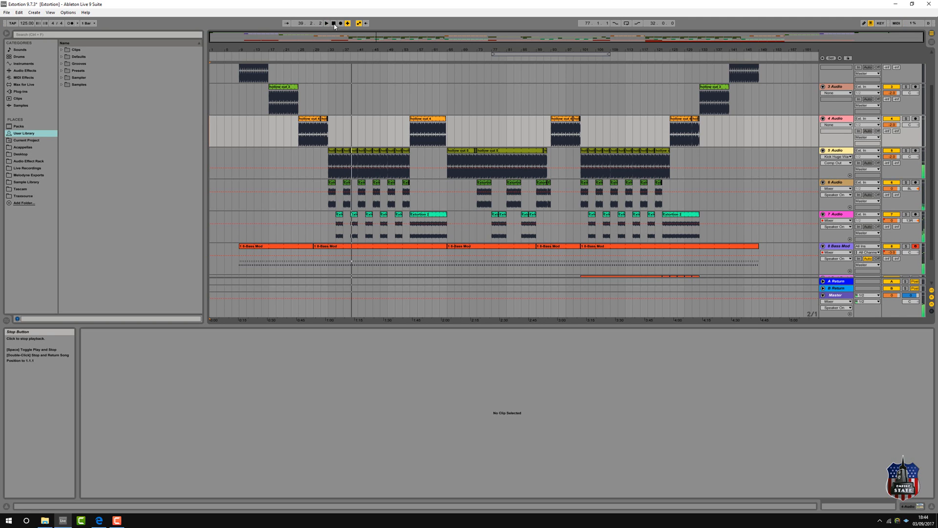
left_click(334, 24)
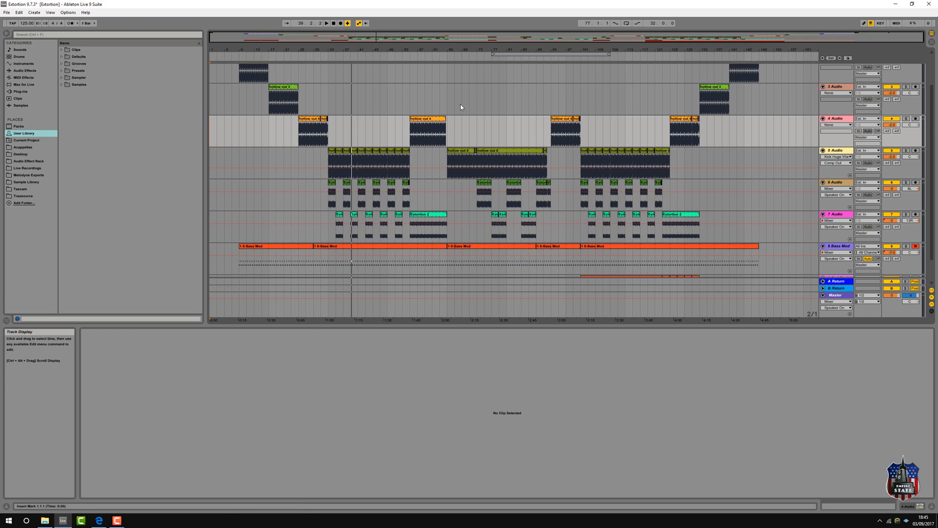
Step: Play the section around bar 72 and inspect the transposition envelope of the hollow out 5 clip on 5 Audio
left_click(469, 55)
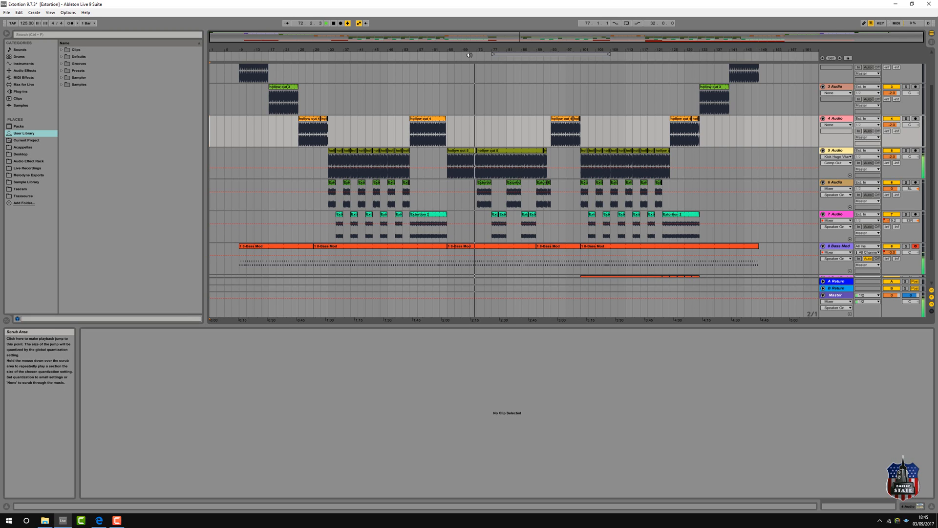
left_click(478, 151)
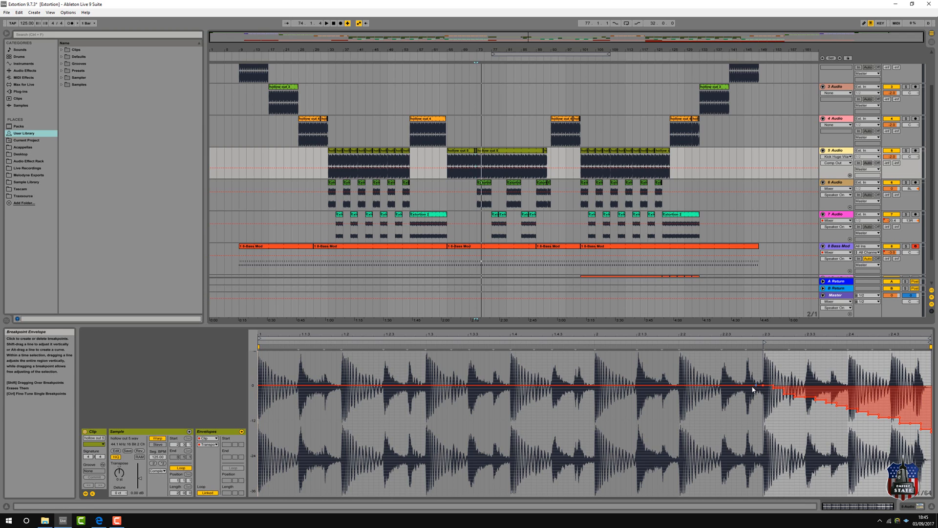
left_click(210, 445)
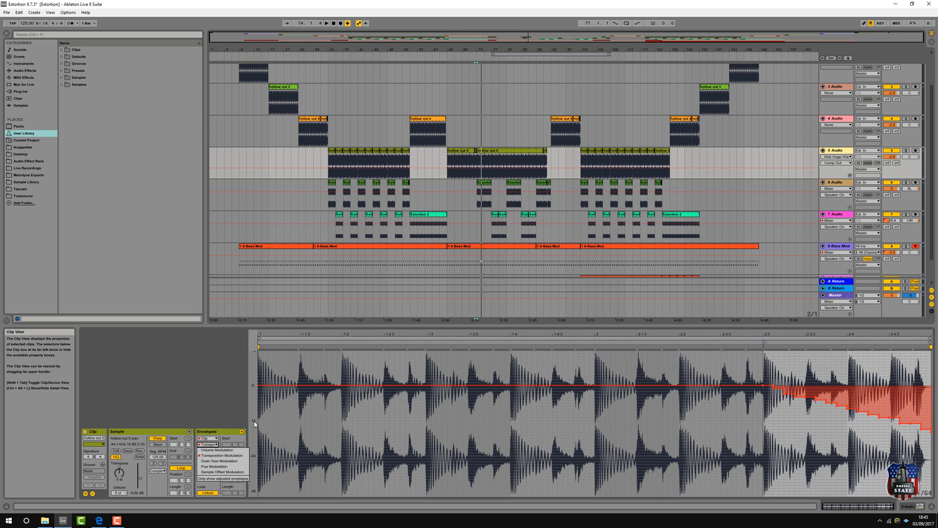
left_click(470, 54)
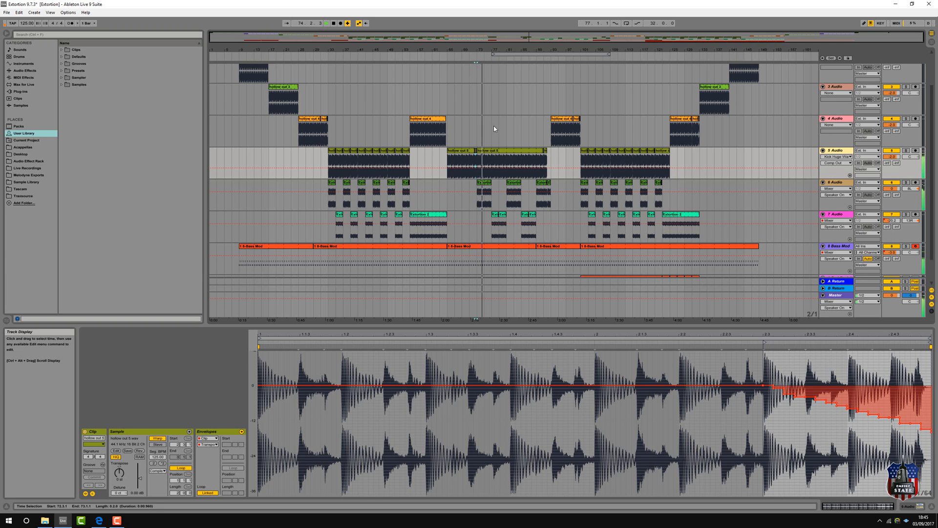
left_click(470, 55)
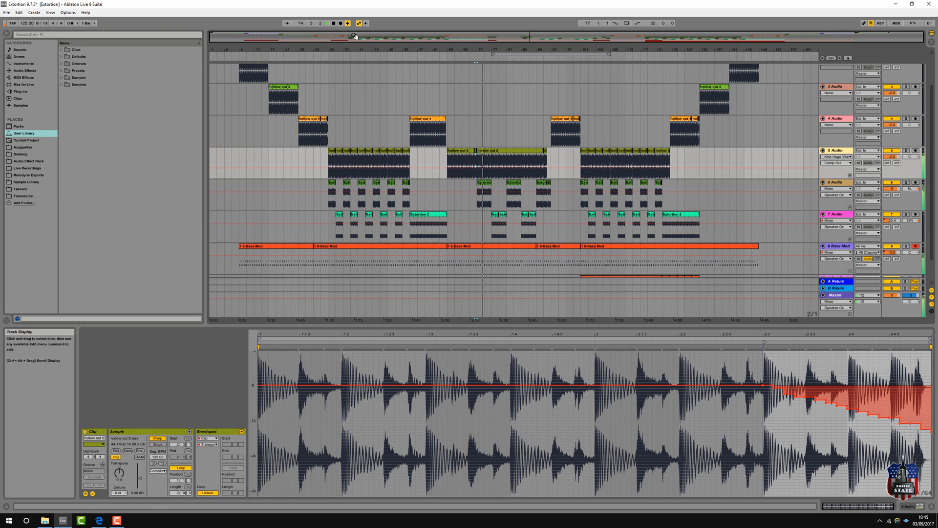
left_click(334, 24)
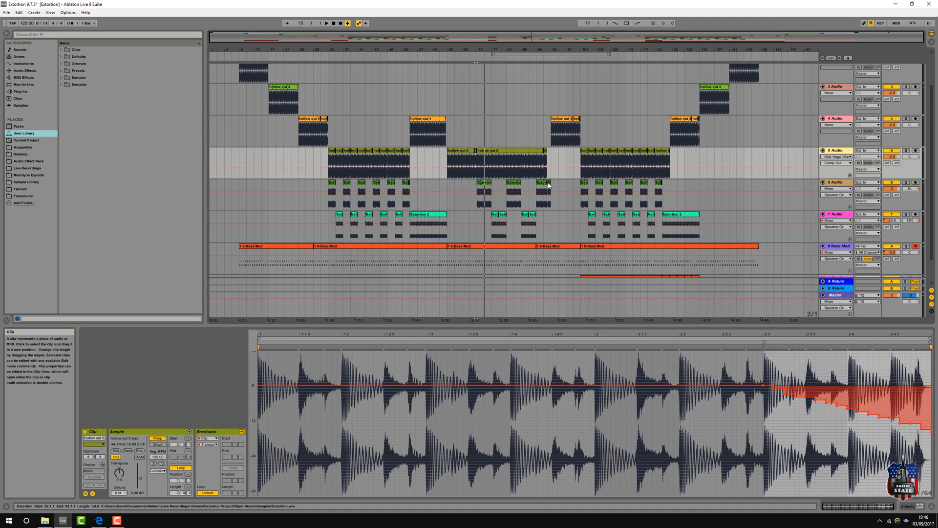
Step: Open the short hollow out 5 clip at bar 91 and play from about bar 75, toggling solo on 5 Audio to compare
left_click(547, 154)
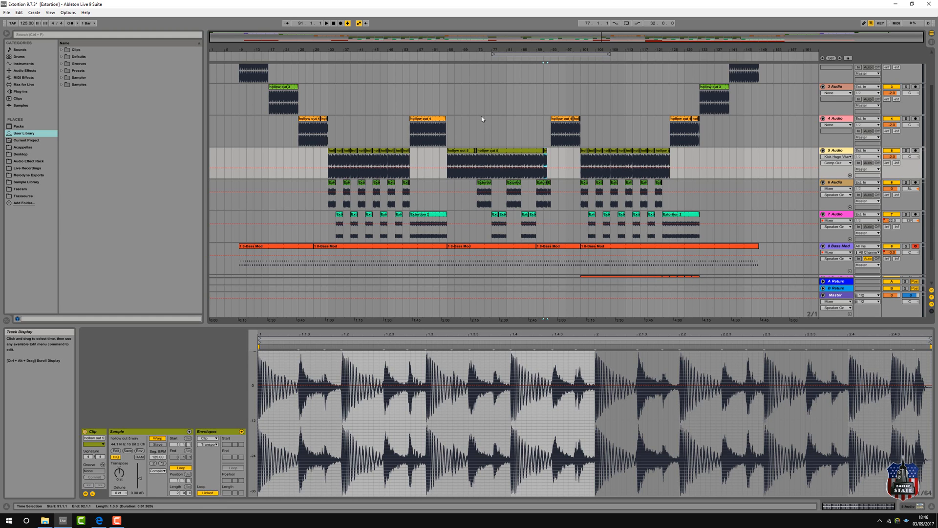
left_click(485, 57)
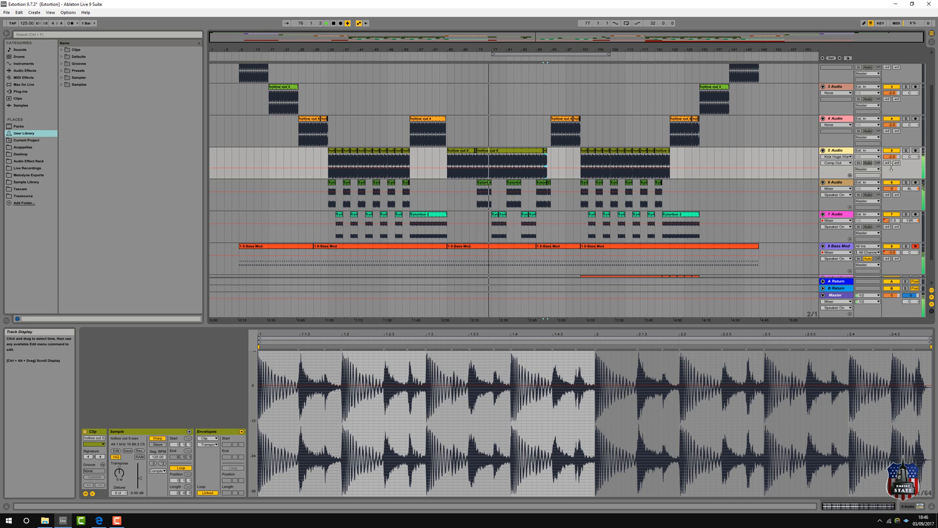
left_click(905, 151)
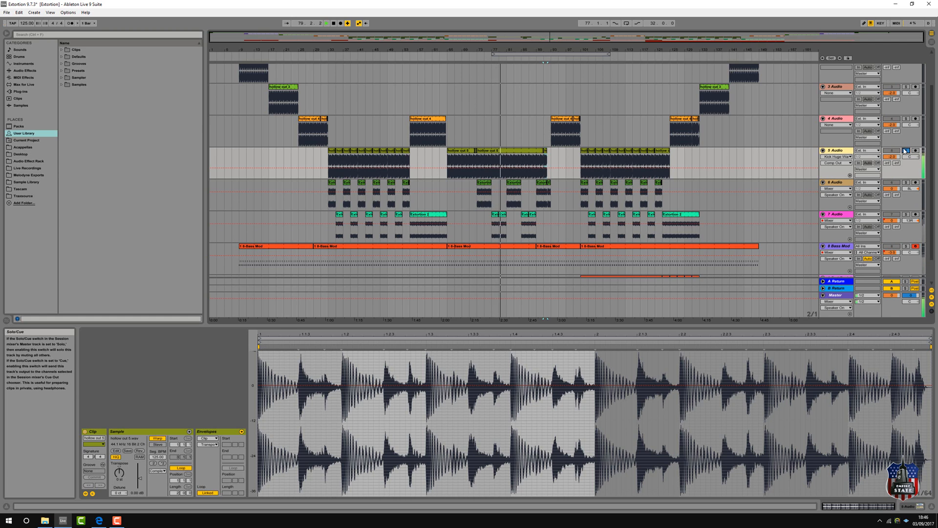
left_click(906, 151)
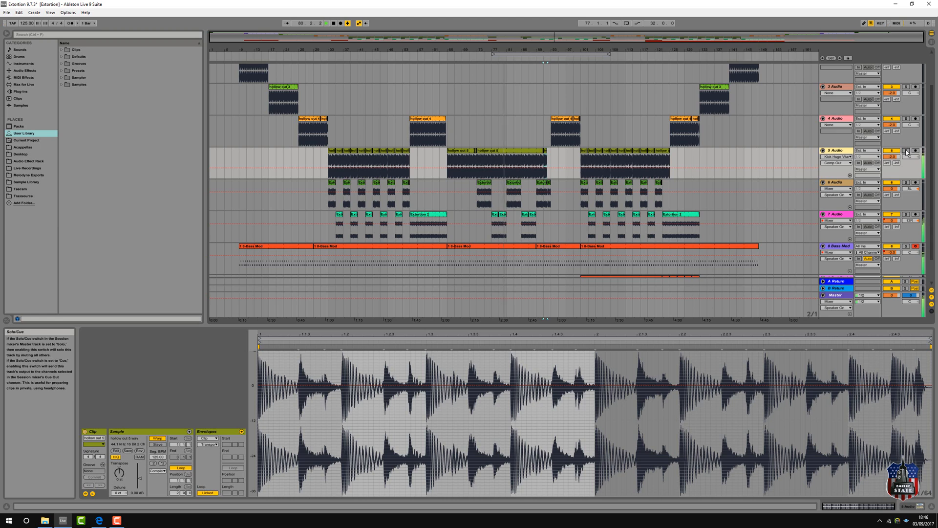
left_click(906, 151)
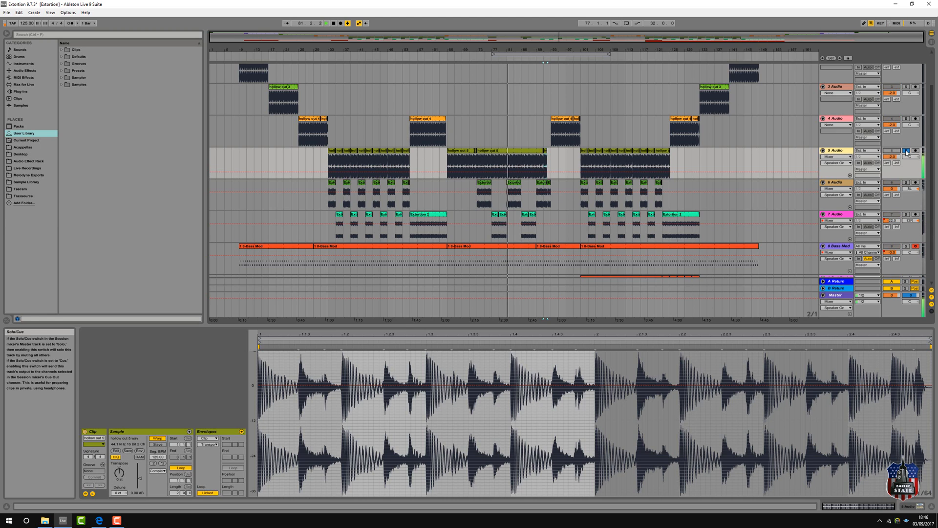
left_click(906, 151)
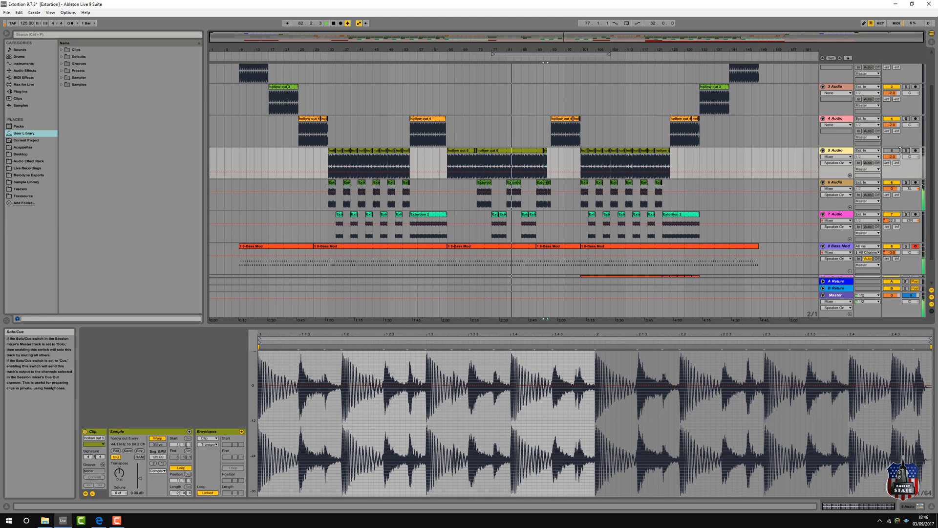
left_click(892, 152)
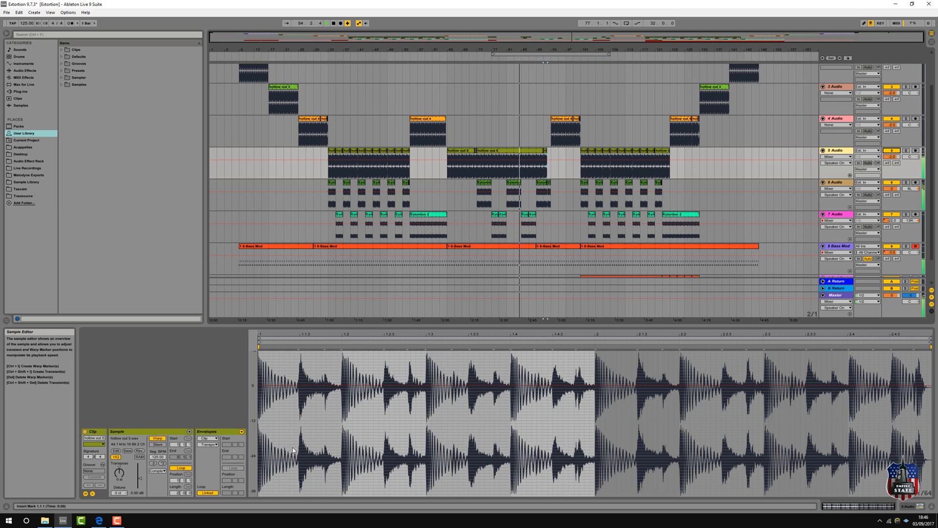
left_click(334, 23)
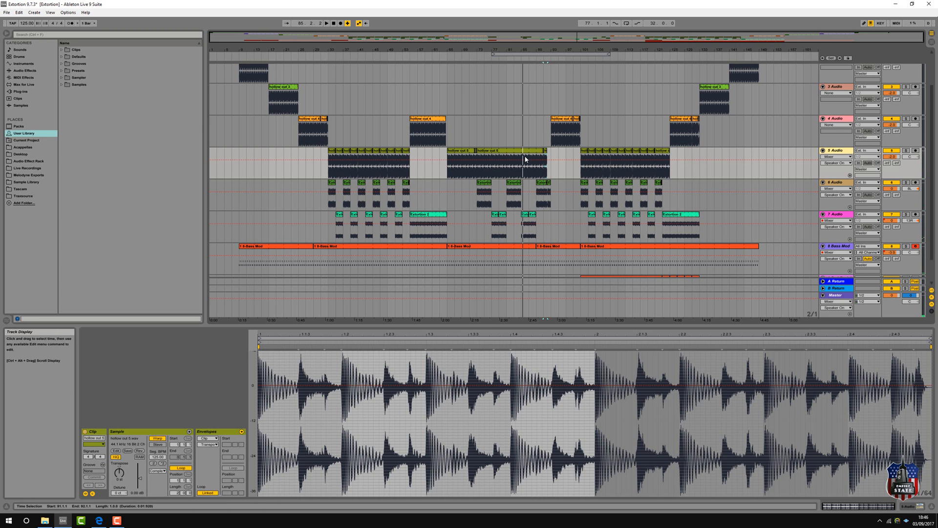
Step: Play from about bar 91 and inspect the transposition envelope of the short Extortion clip at bar 92 on 6 Audio
left_click(544, 59)
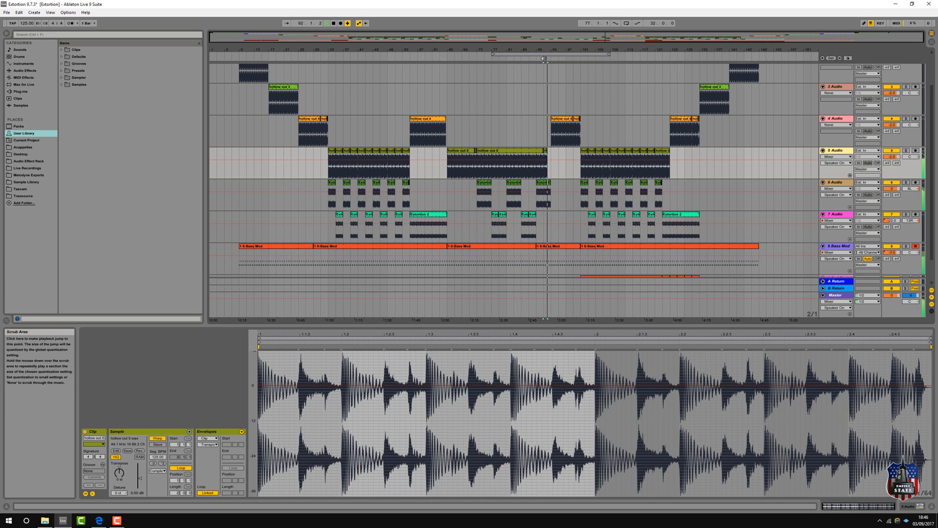
left_click(550, 186)
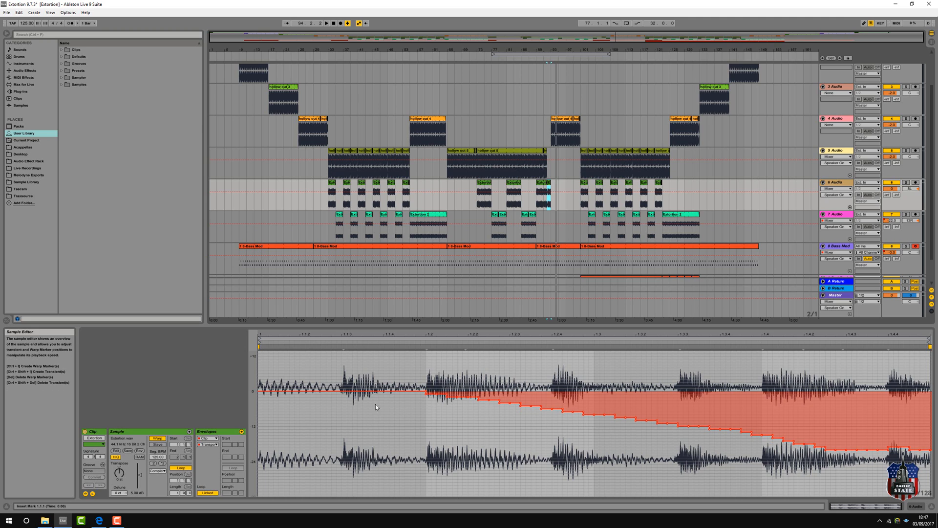
left_click(541, 58)
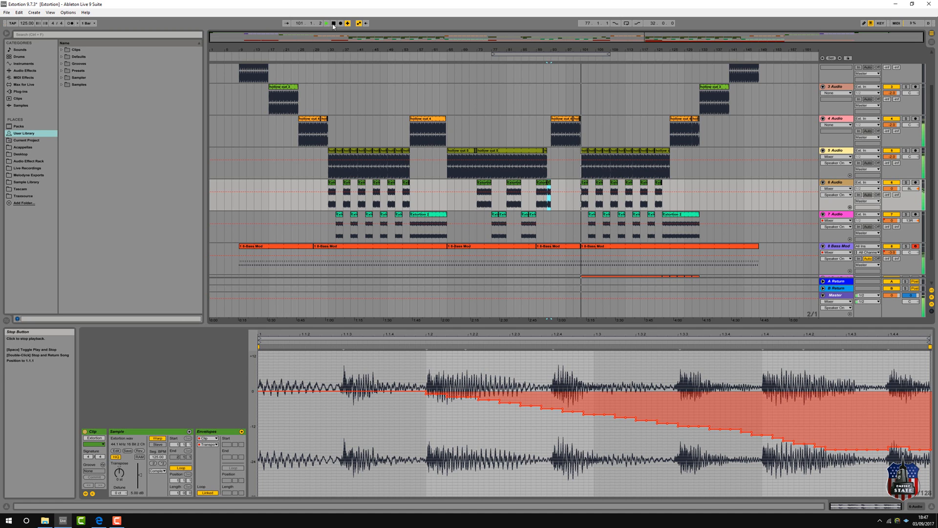
Step: Inspect the short hollow out 4 clip just before bar 101 on 4 Audio and play the arrangement from there
left_click_drag(577, 48, 609, 119)
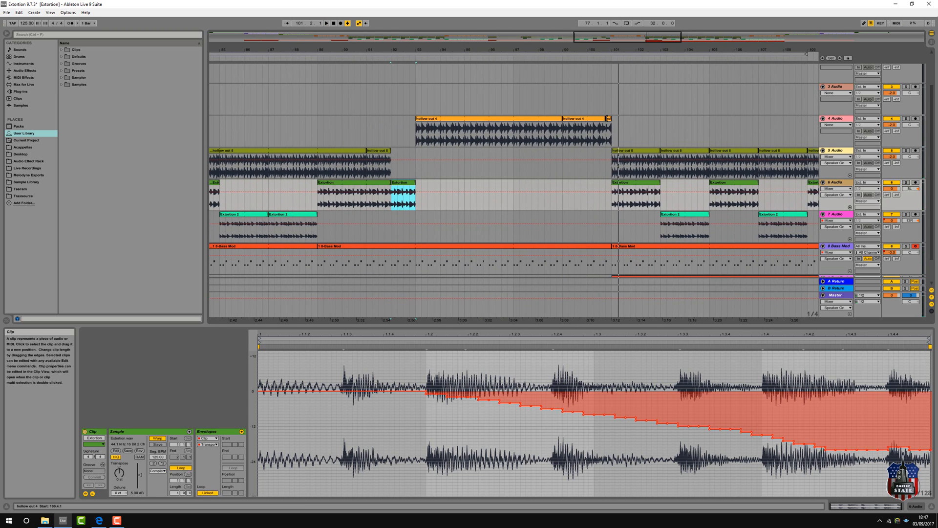
left_click(609, 122)
left_click(606, 135)
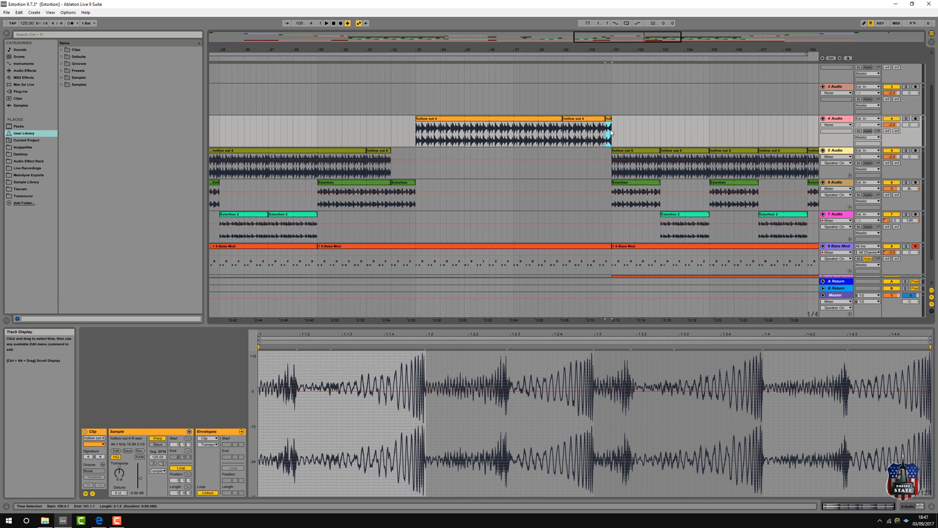
key("space")
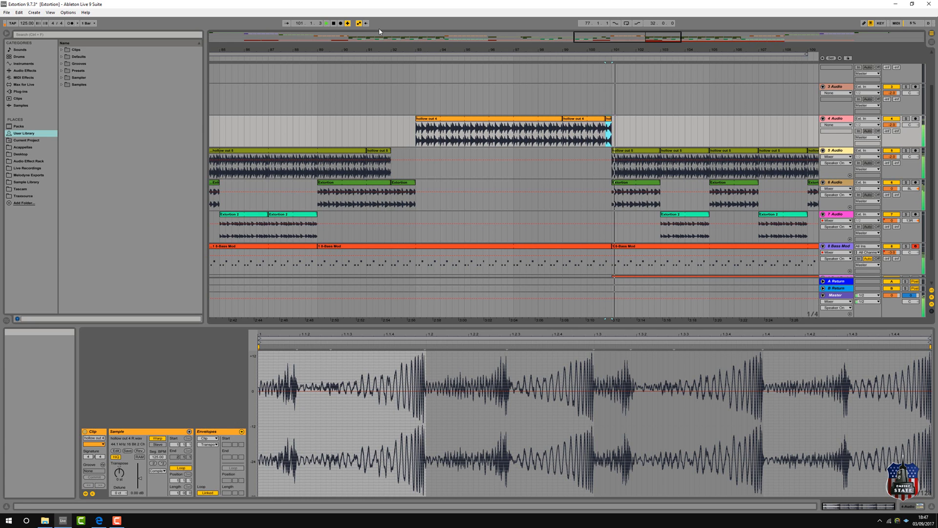
left_click(334, 23)
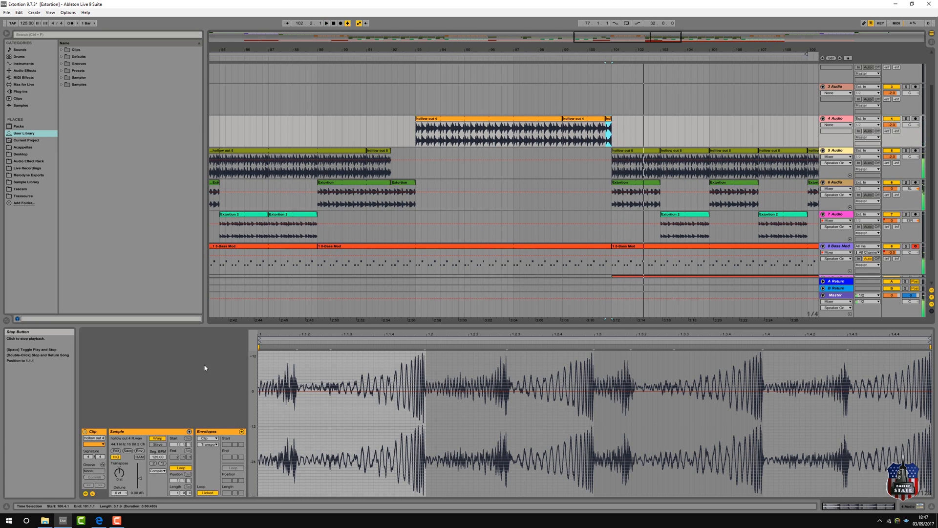
Step: Switch to the browser to play the original Extortion record on YouTube, and return to Ableton Live
left_click(99, 521)
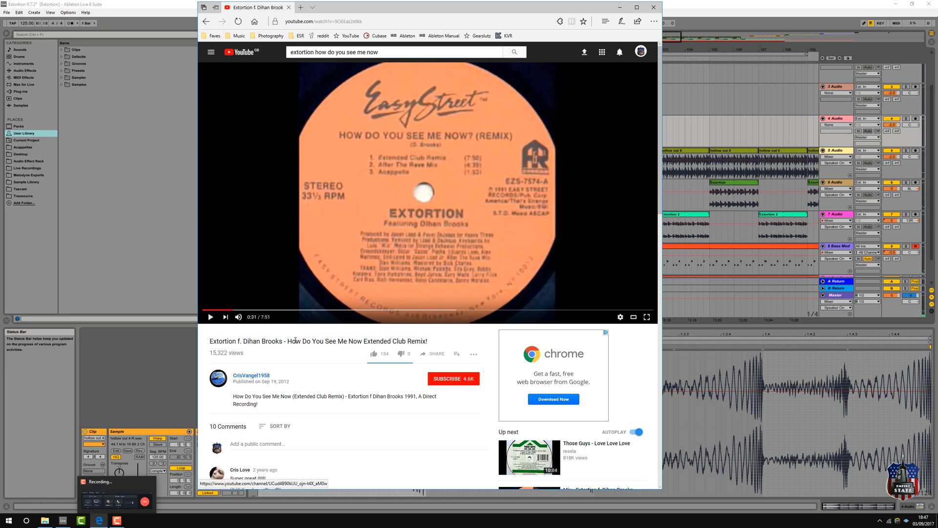
left_click(210, 317)
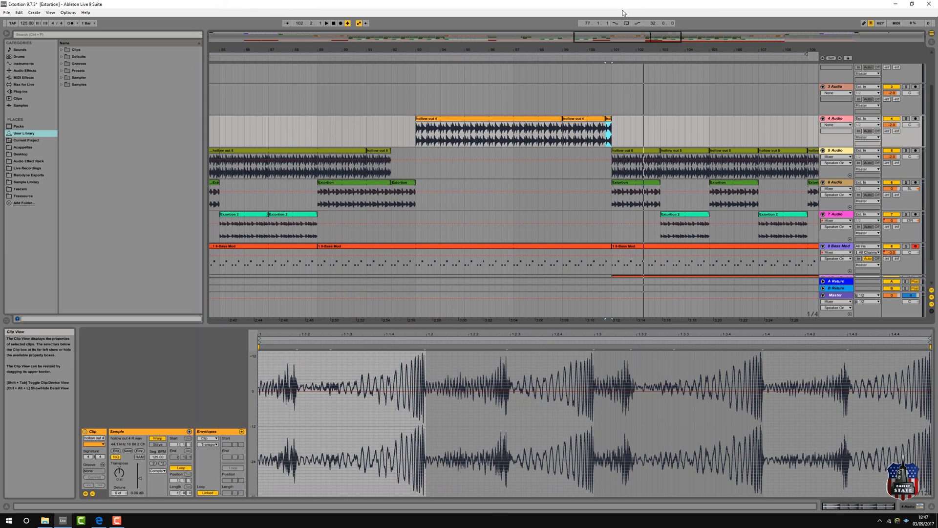
left_click(620, 8)
Step: Show the device chain of 1 Audio and unfold the Kick Huge Warm rack to inspect its Compressor, EQ Eight and Dynamic Tube
left_click_drag(680, 50, 680, 9)
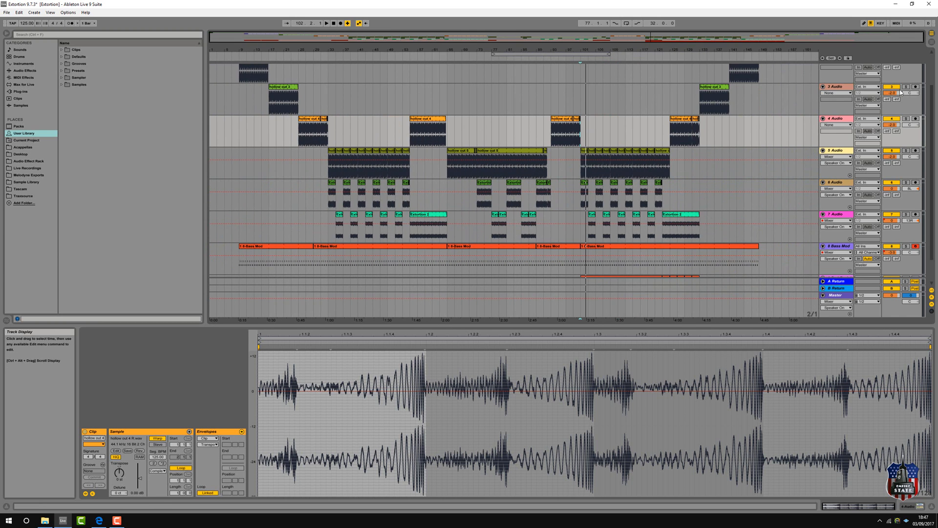
scroll(891, 102, "up", 2)
left_click(846, 69)
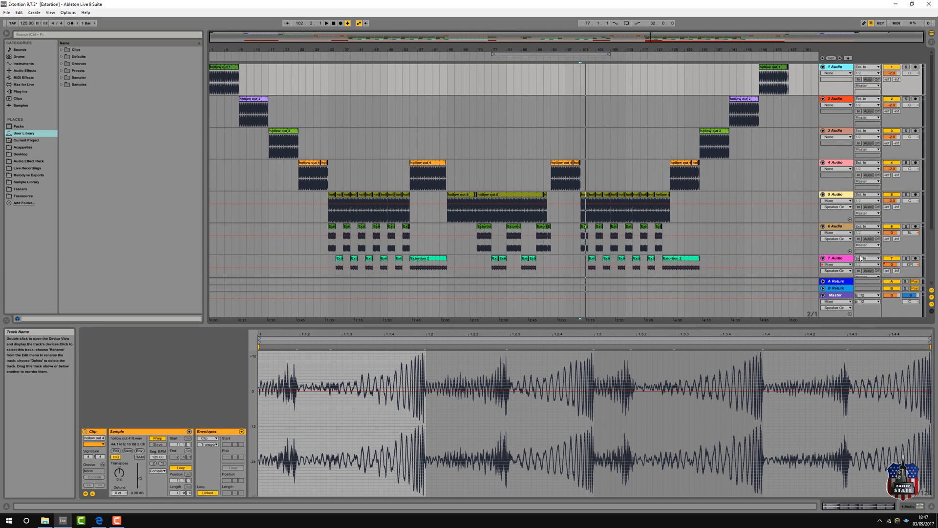
left_click(919, 507)
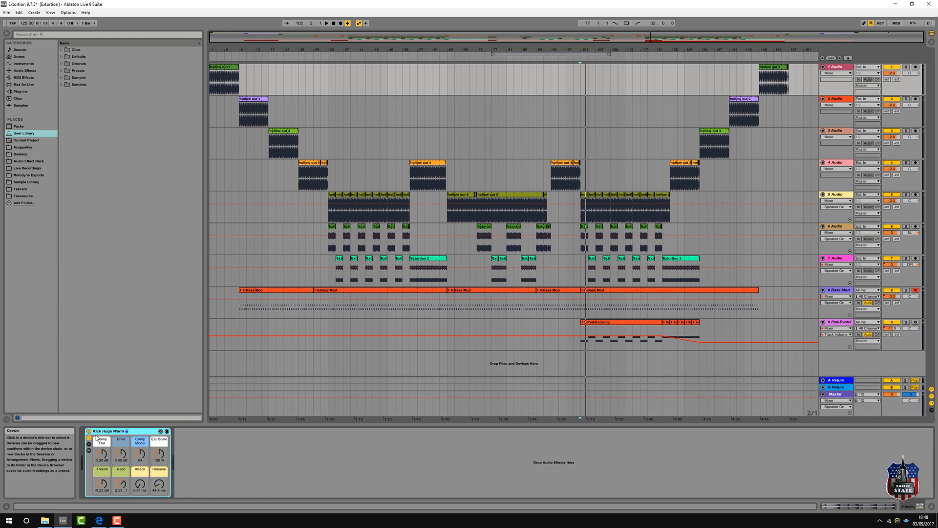
left_click(89, 450)
left_click(90, 447)
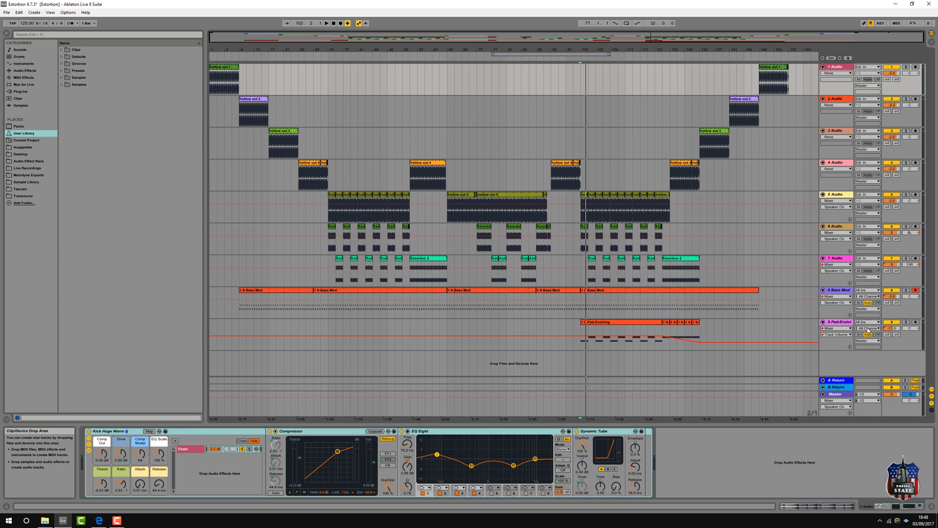
Step: Inspect the device chains of the Master track and, in Session View, of the A Return track
left_click(849, 394)
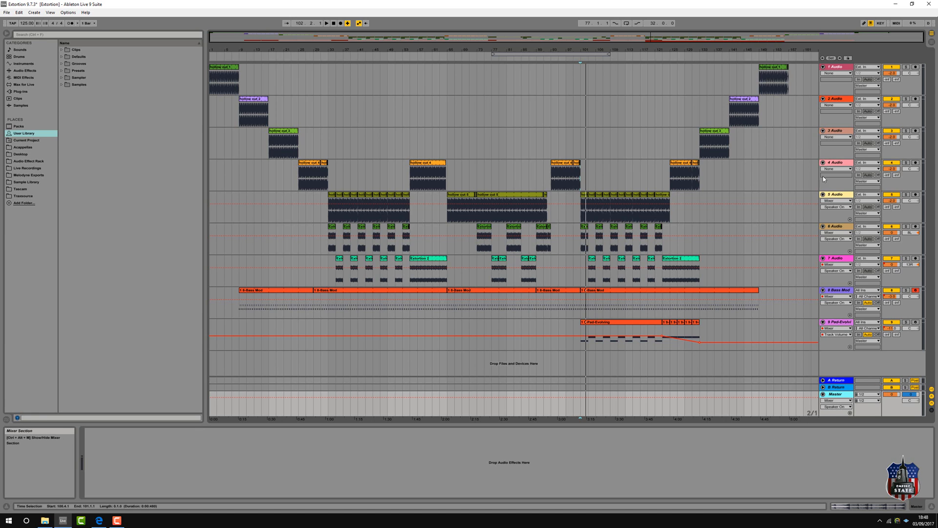
left_click(931, 42)
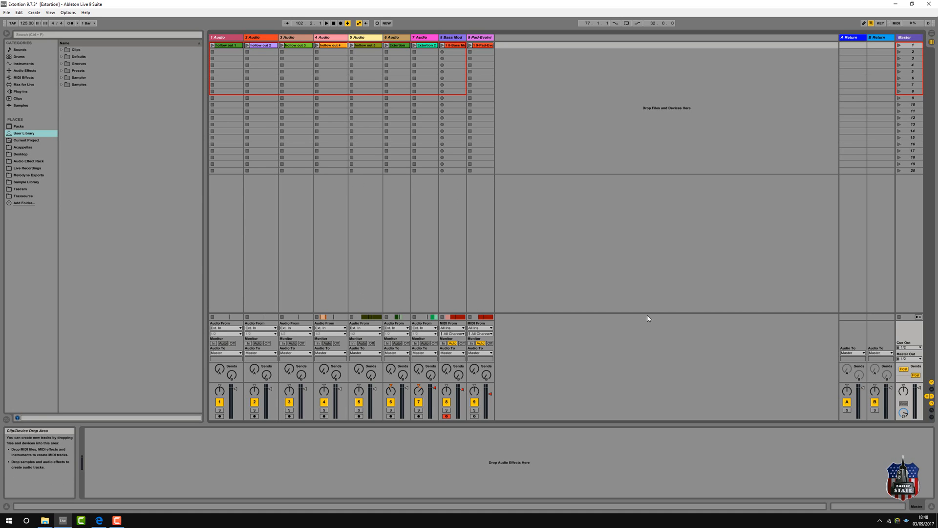
left_click(849, 313)
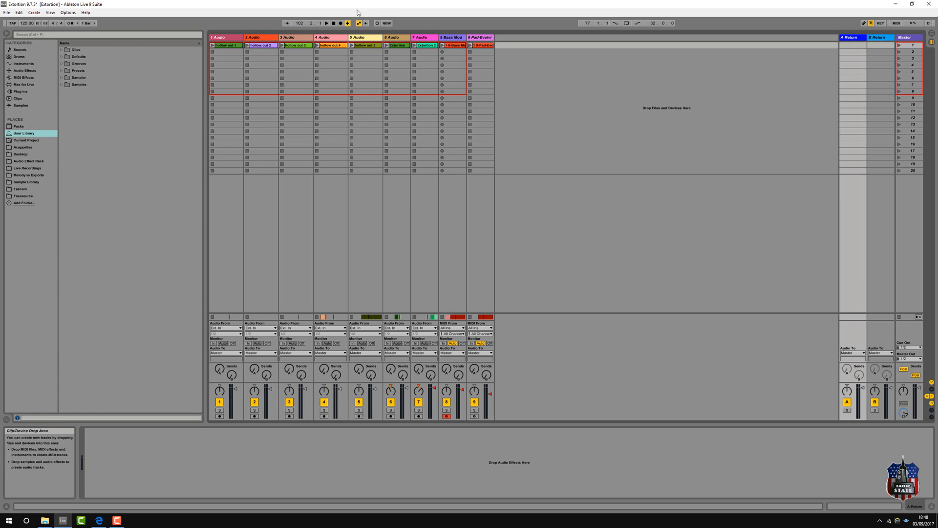
Step: Enlarge the Session View mixer and check the track levels during playback, including from about bar 30 of the arrangement
left_click(326, 24)
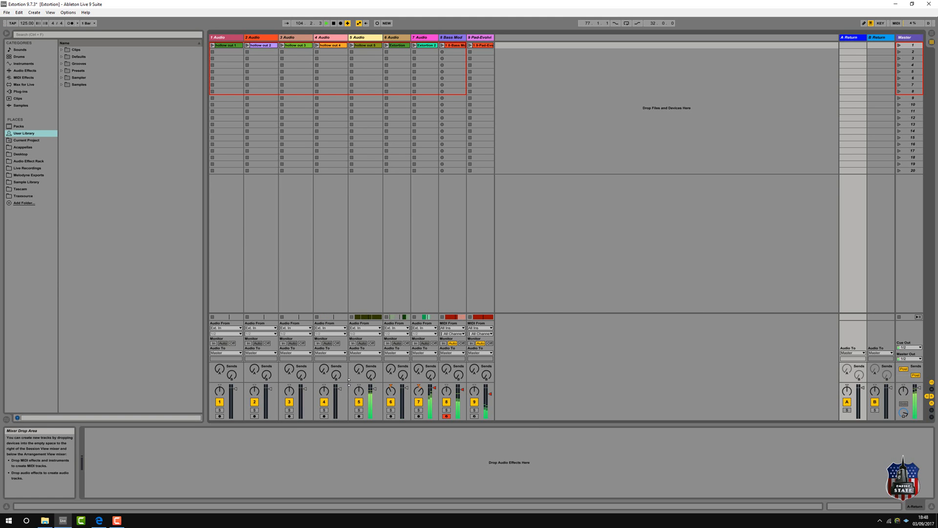
left_click_drag(349, 376, 352, 257)
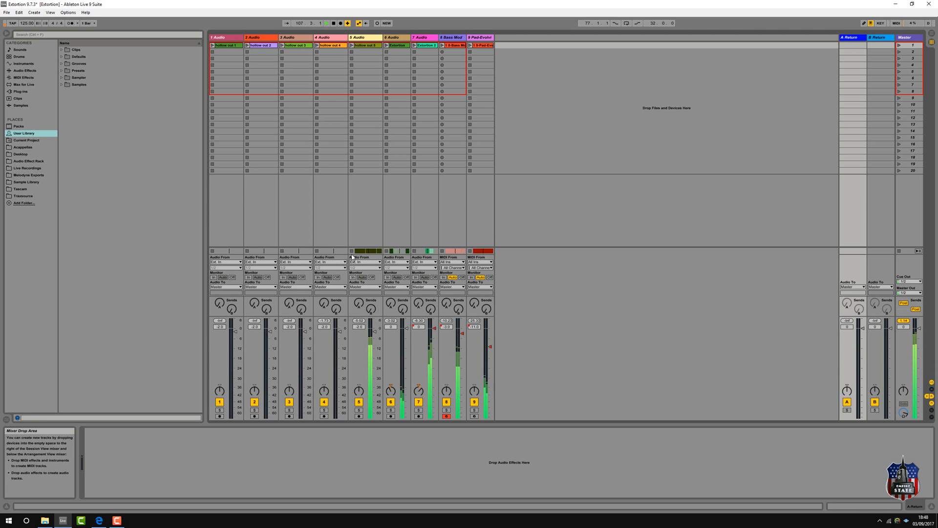
left_click(930, 33)
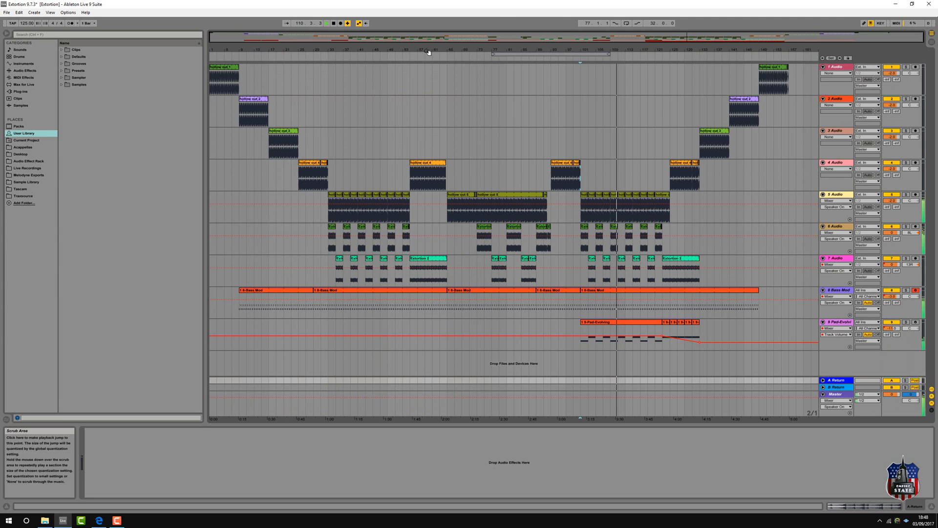
left_click(318, 50)
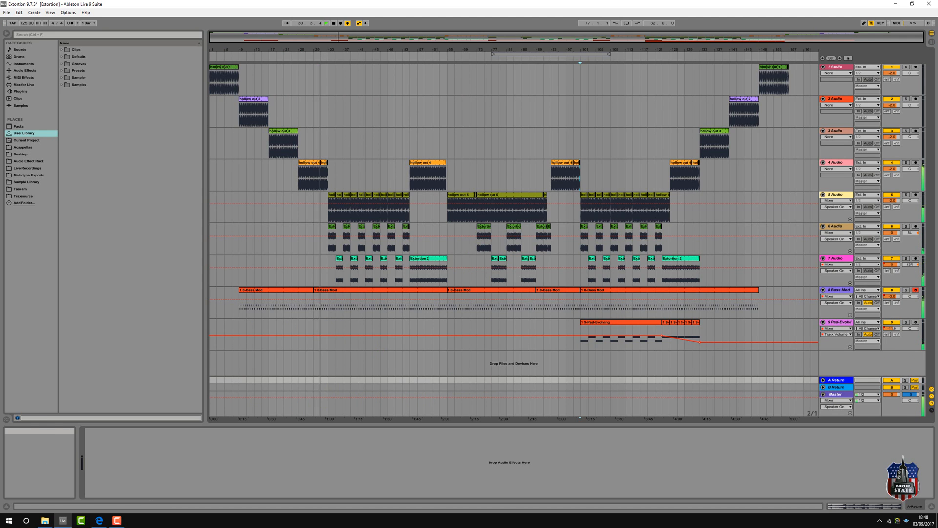
left_click(931, 43)
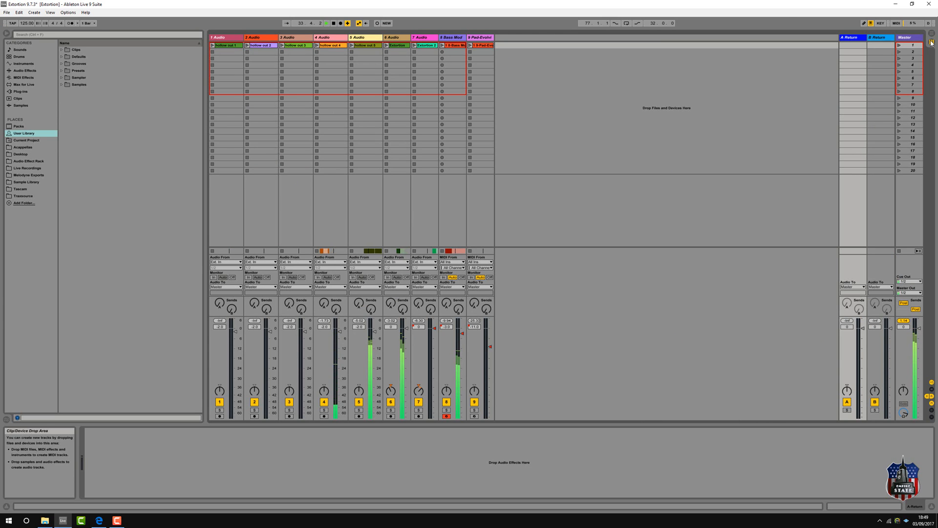
left_click(334, 23)
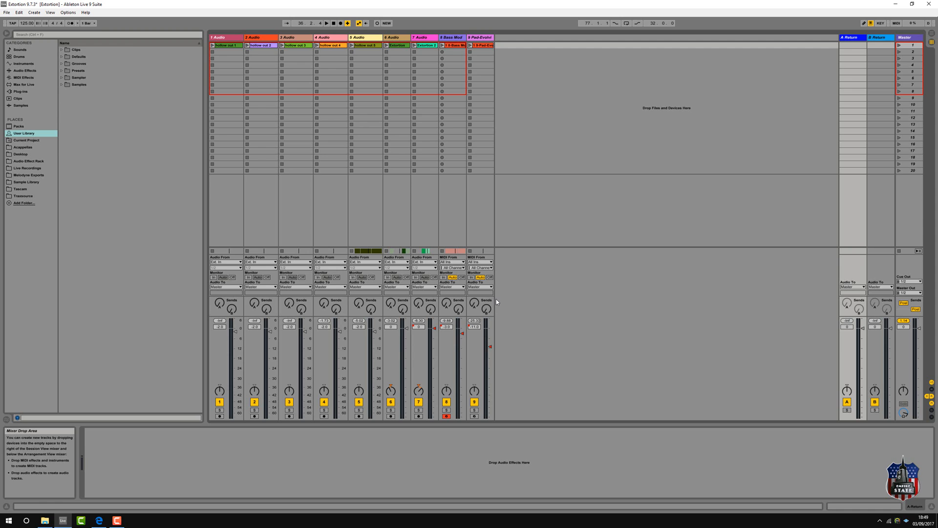
Step: Review the device chains of the audio tracks one by one, from 1 Audio through 7 Audio
left_click(227, 39)
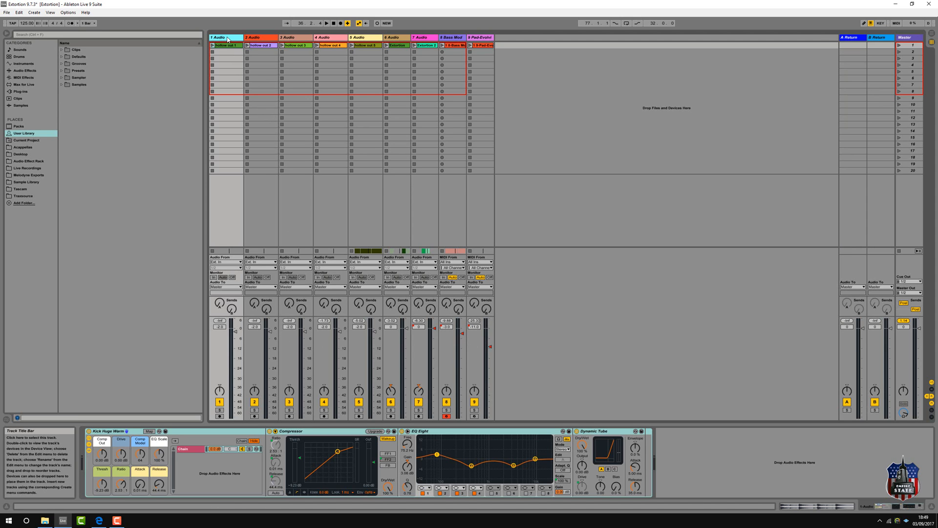
left_click(271, 41)
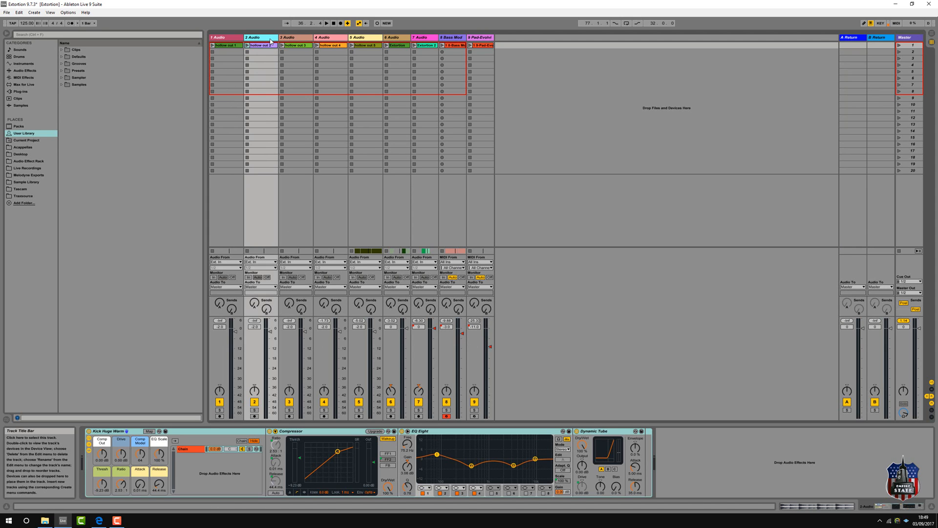
left_click(298, 40)
left_click(337, 40)
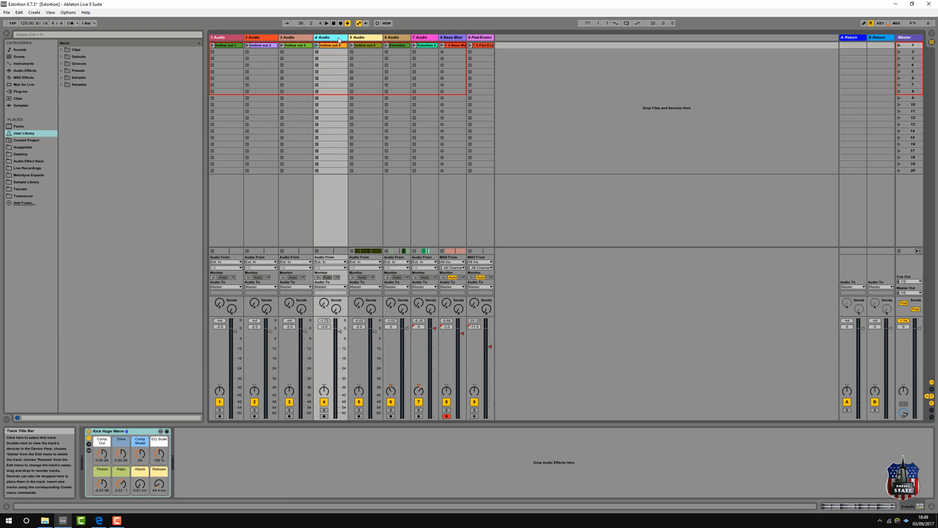
left_click(370, 41)
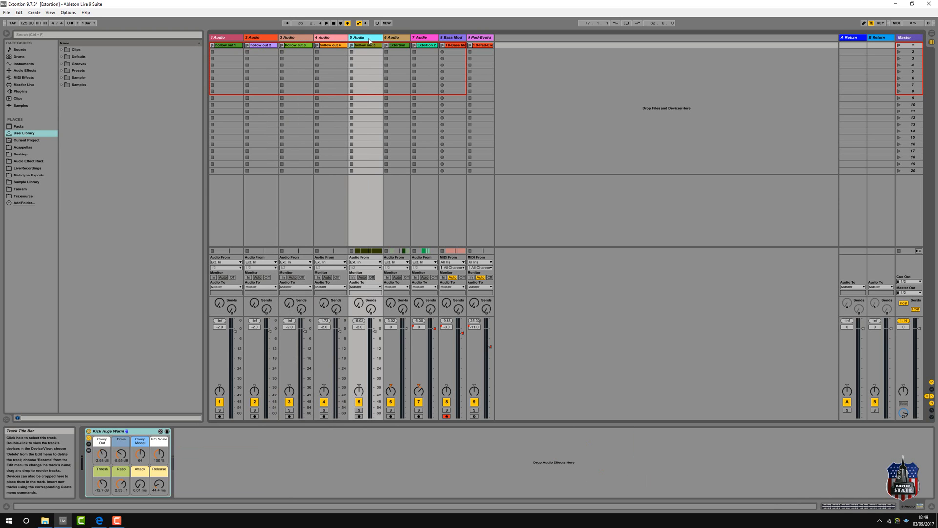
left_click(400, 41)
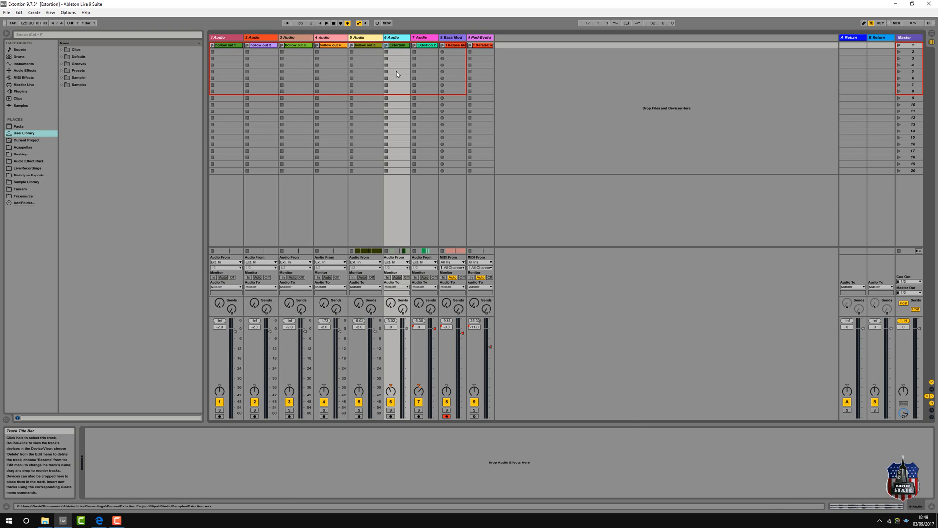
left_click(428, 39)
left_click(396, 39)
left_click(426, 39)
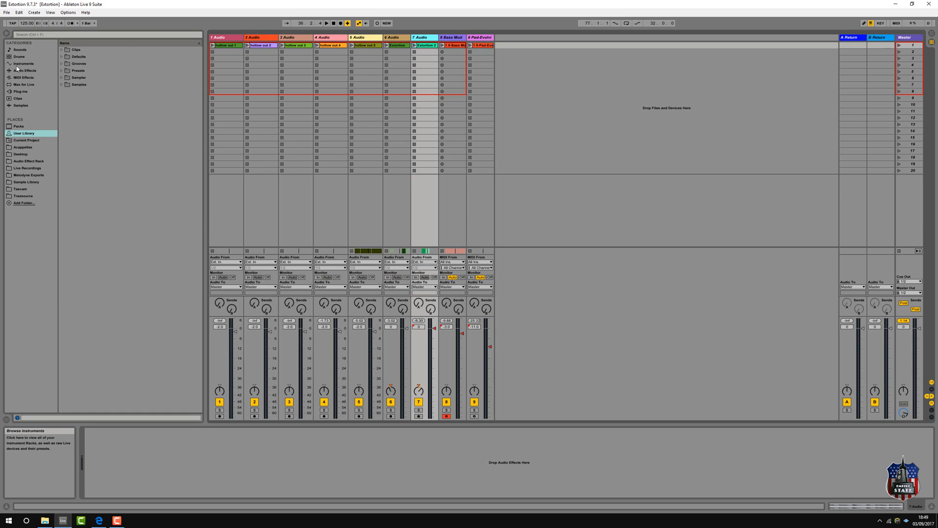
Step: Load the FabFilter Pro-Q 2 plug-in onto 7 Audio and 6 Audio
left_click(19, 92)
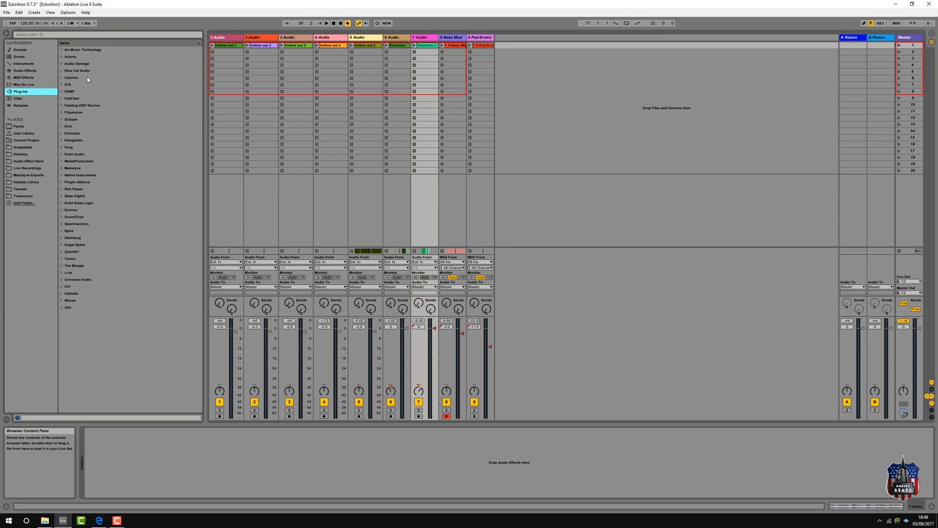
left_click(62, 99)
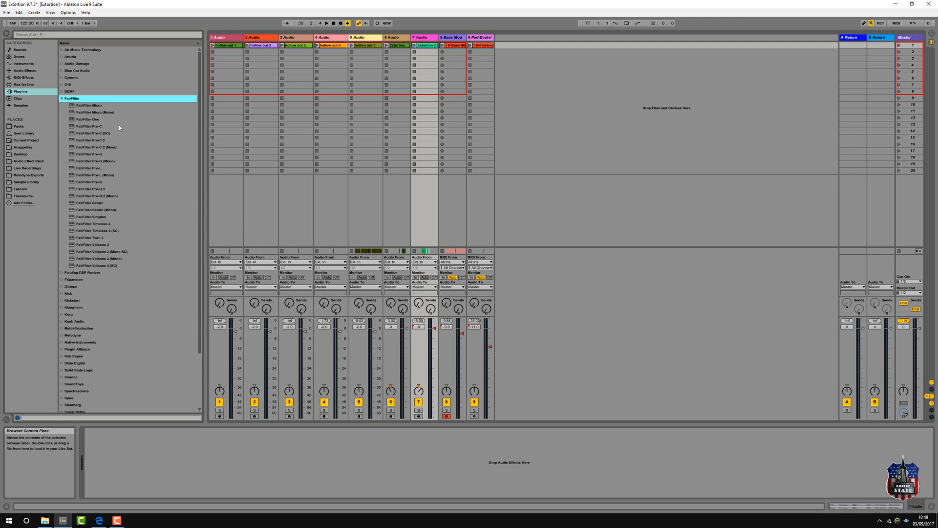
left_click(100, 190)
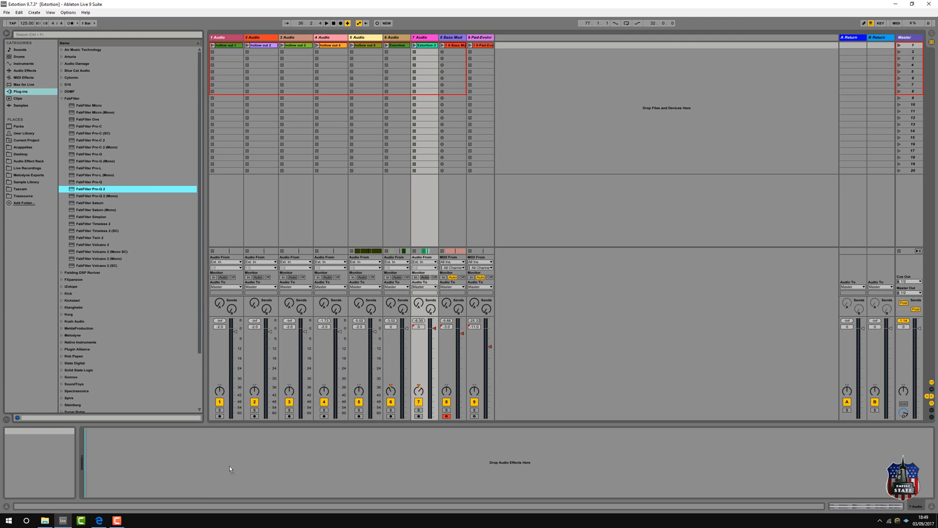
left_click_drag(229, 466, 229, 466)
left_click(380, 25)
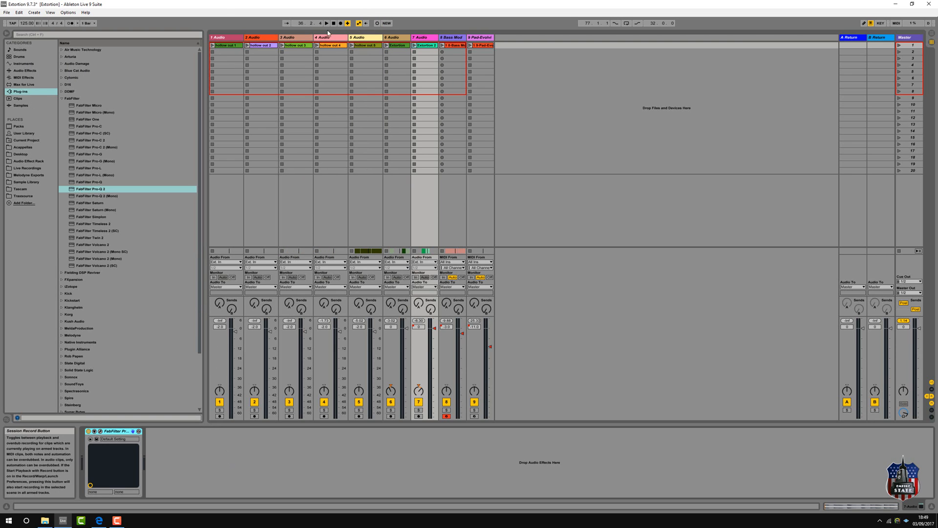
left_click_drag(414, 32, 405, 37)
left_click(382, 28)
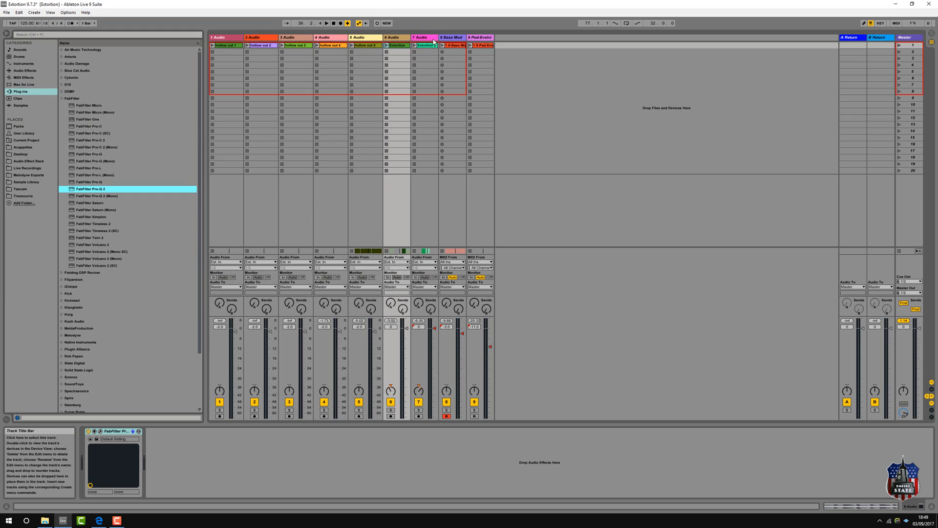
Step: Show the devices of the 8 Bass Mod track and turn on its Reverb
left_click(434, 38)
left_click(454, 38)
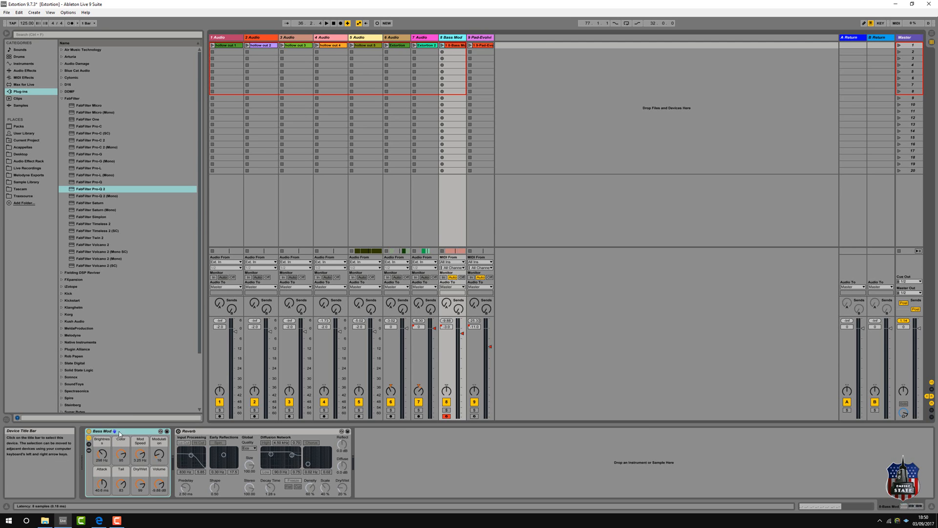
left_click(179, 432)
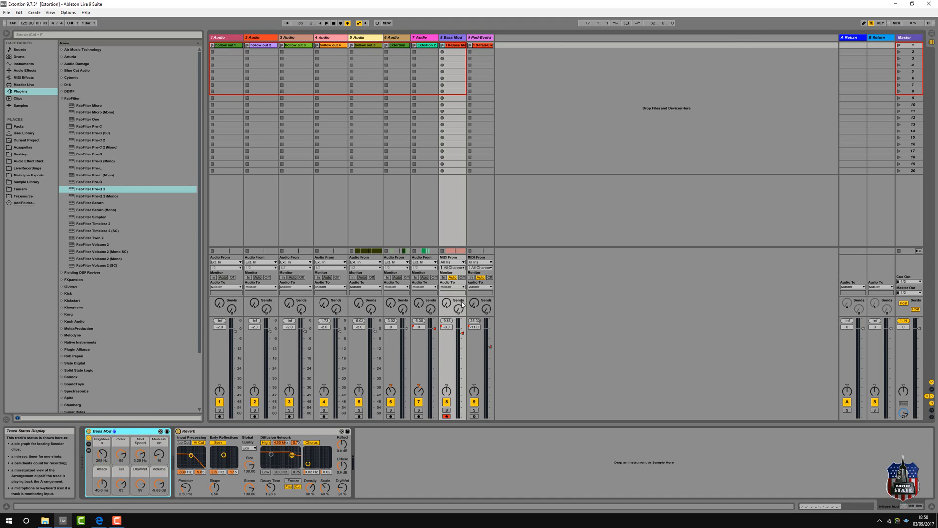
Step: Solo 8 Bass Mod and play it while switching its Reverb off and on to compare the sound
left_click(446, 410)
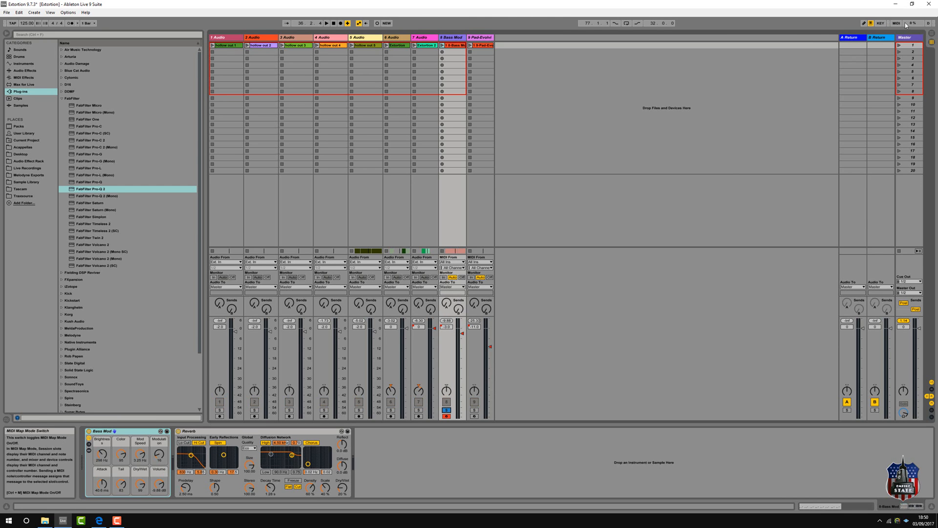
left_click(327, 23)
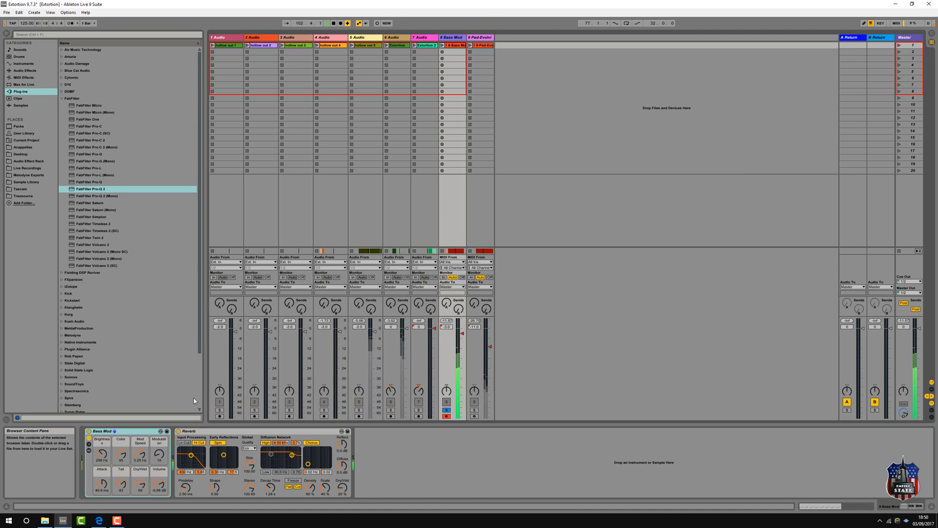
left_click(178, 431)
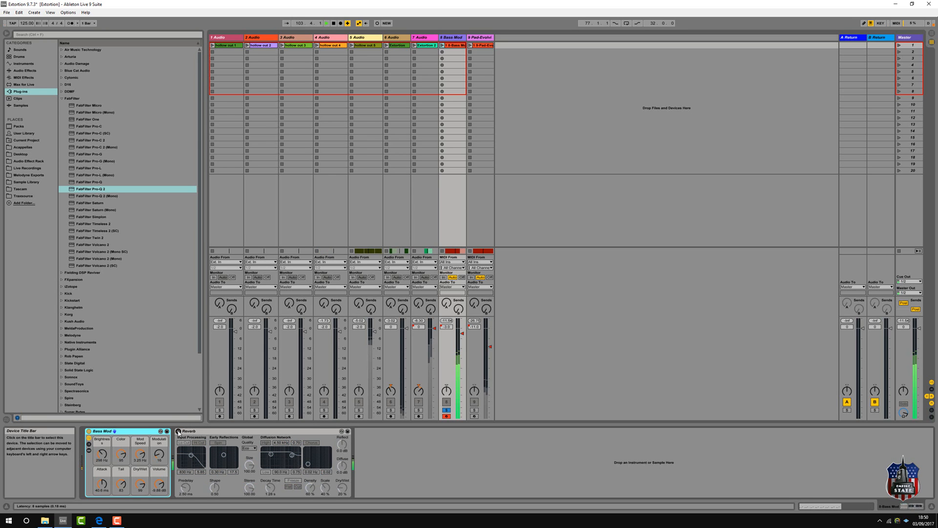
left_click(178, 432)
left_click(178, 432)
left_click(178, 432)
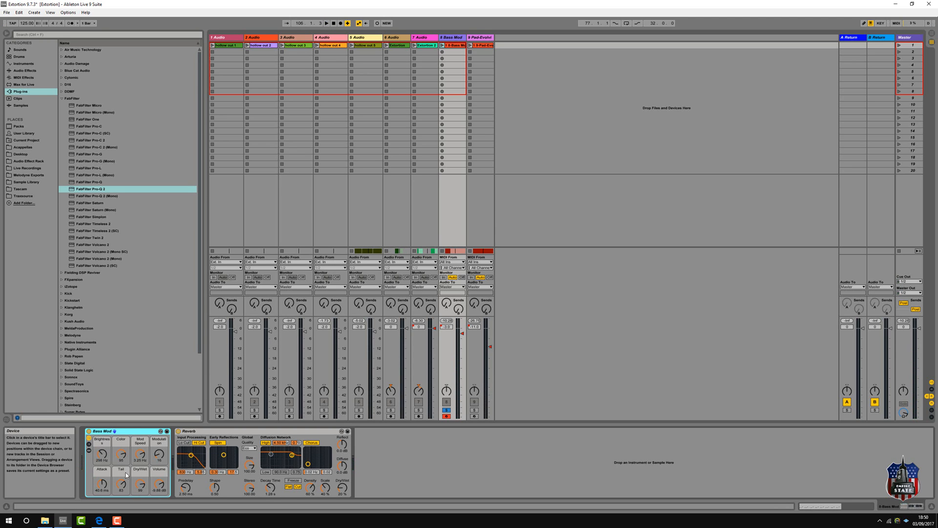
Step: Show the devices of the 9 Pad-Evolving track and play the song from about bar 100, taking 8 Bass Mod out of solo
left_click(482, 38)
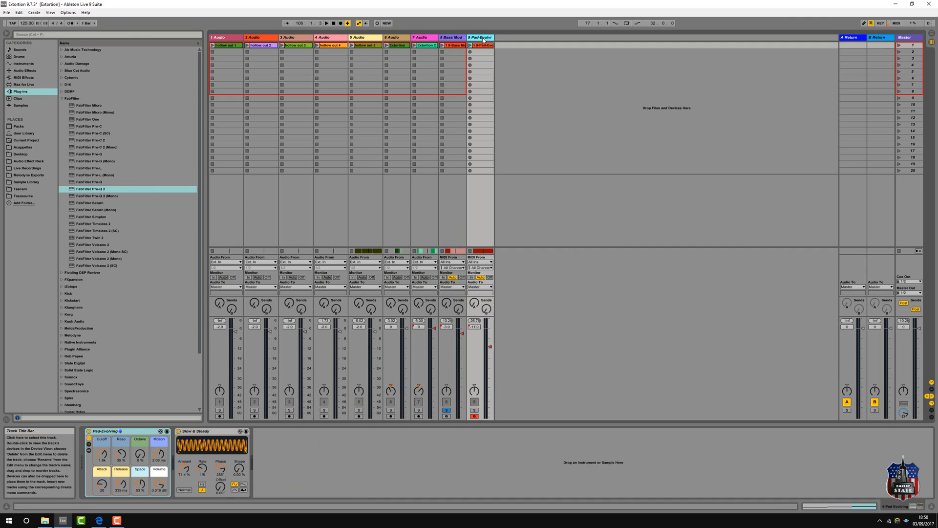
left_click(326, 24)
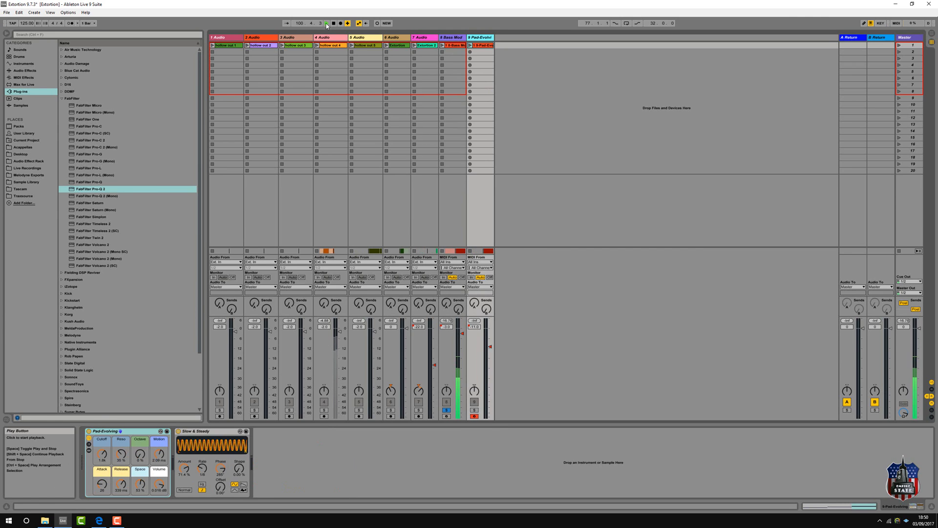
left_click(446, 410)
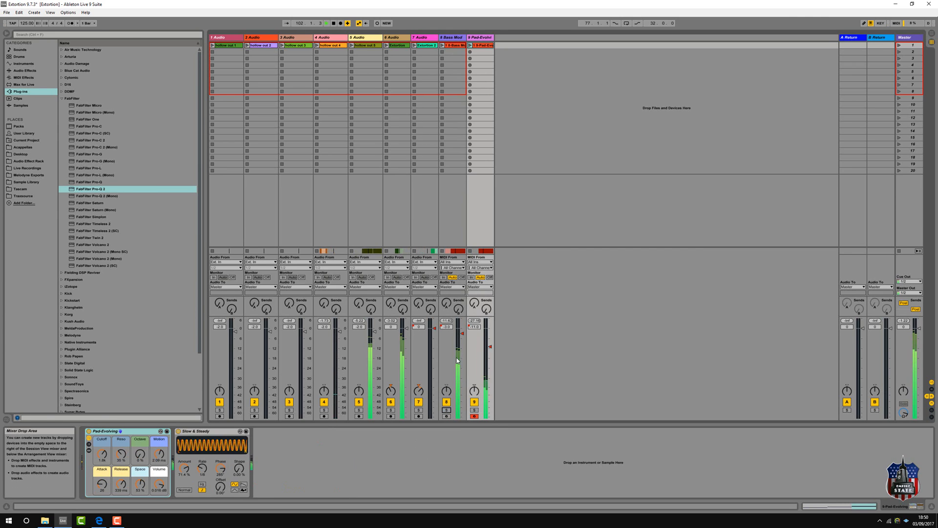
Step: Switch the solo on 9 Pad-Evolving on and off during playback to compare the pad alone with the full mix
left_click(474, 410)
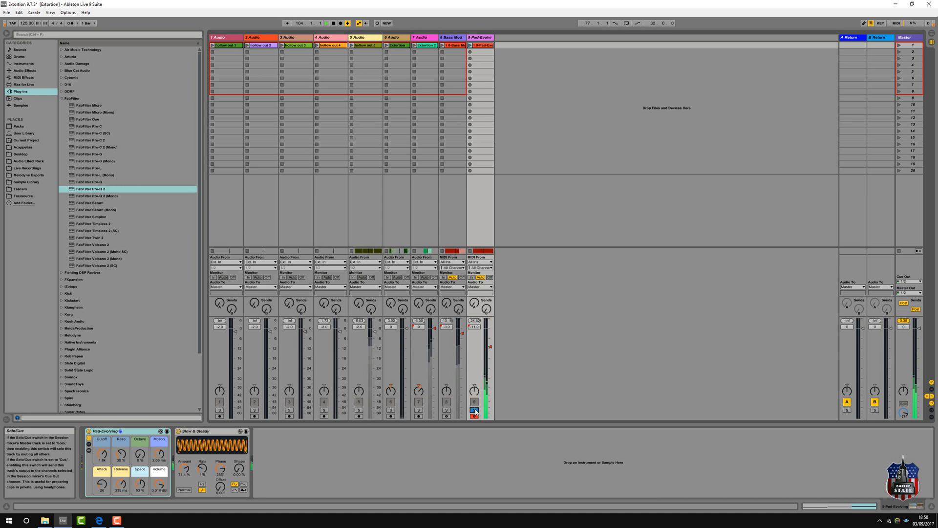
left_click(474, 410)
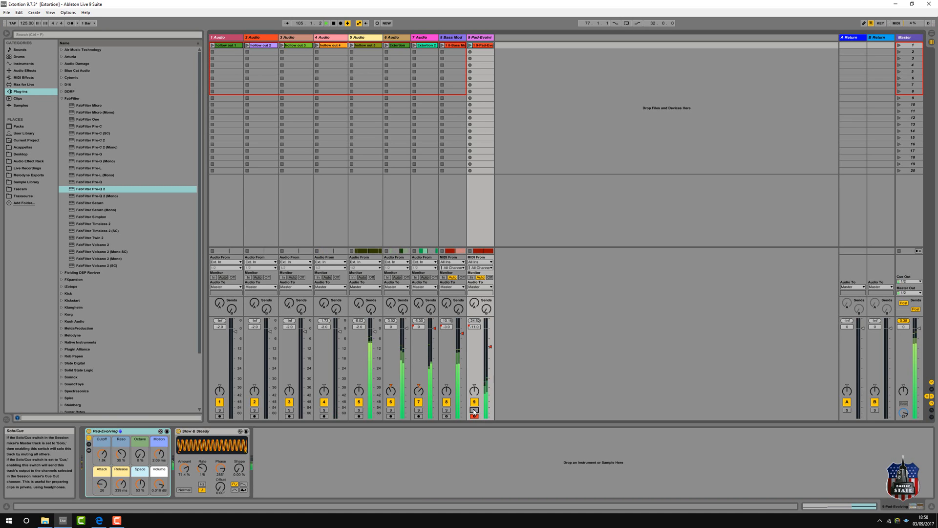
left_click(474, 410)
left_click(474, 410)
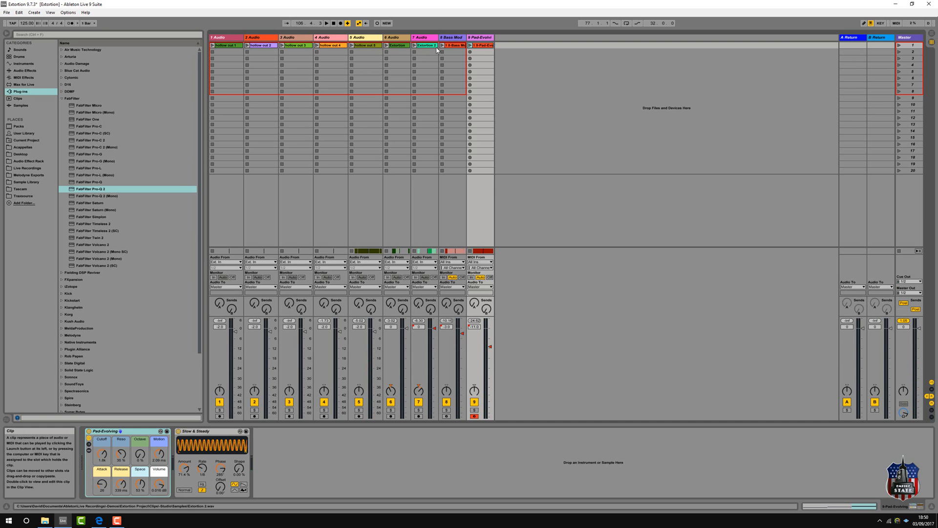
Step: Return to the arrangement, play from about bar 33 and open 6 Audio's FabFilter Pro-Q 2 editor clear of the upper tracks
left_click(932, 36)
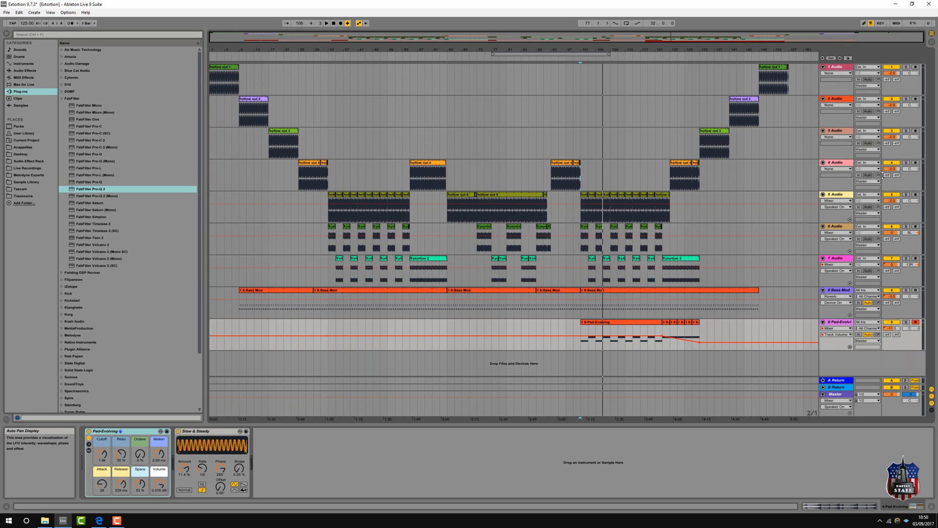
left_click(843, 230)
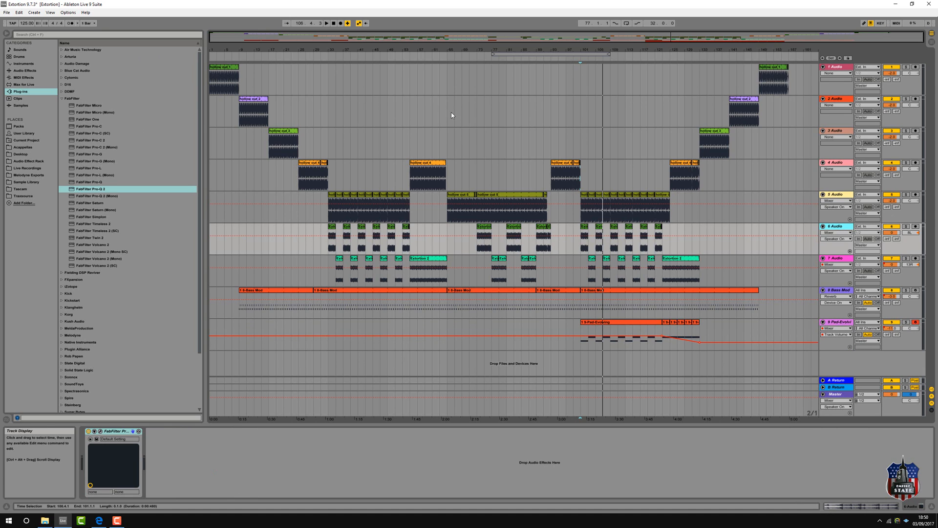
left_click(326, 56)
left_click(100, 432)
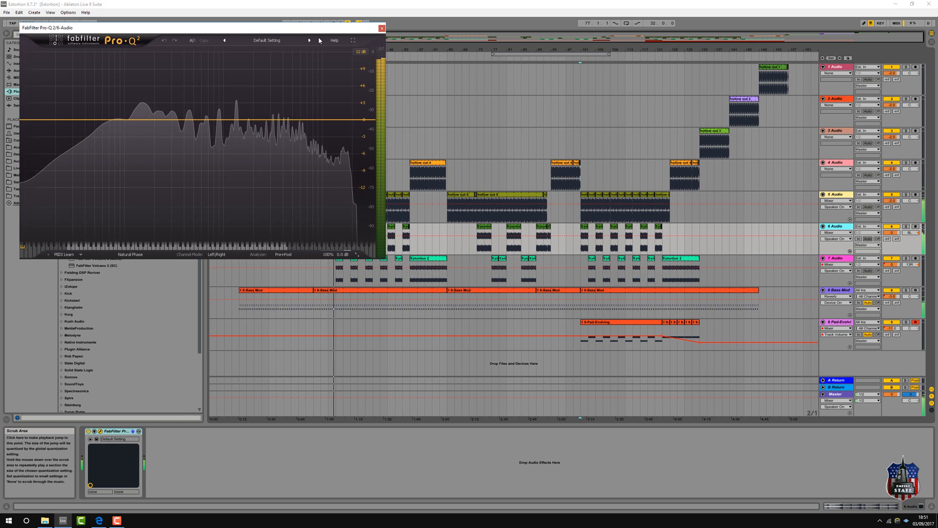
left_click_drag(301, 27, 352, 257)
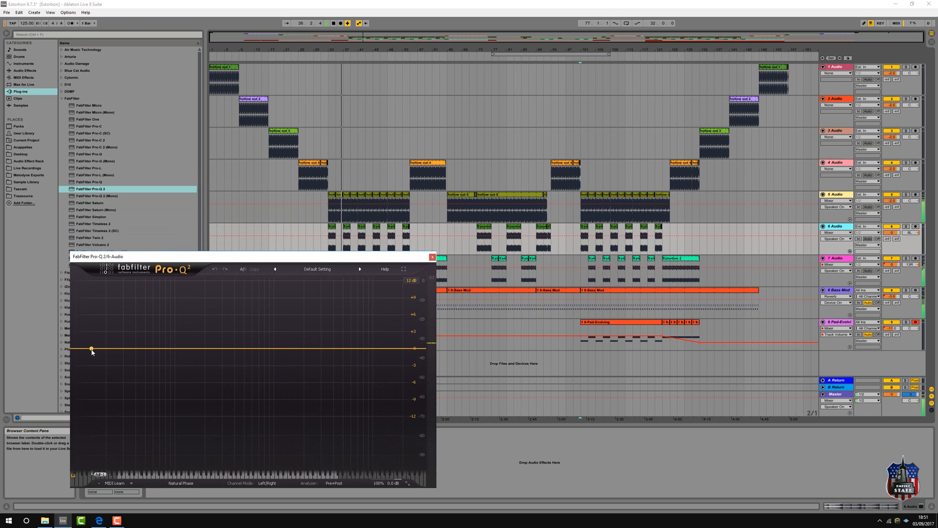
Step: Add a low cut at about 71 Hz and a narrow bell cut of about 7 dB near 200 Hz to 6 Audio's EQ
left_click_drag(91, 350, 160, 344)
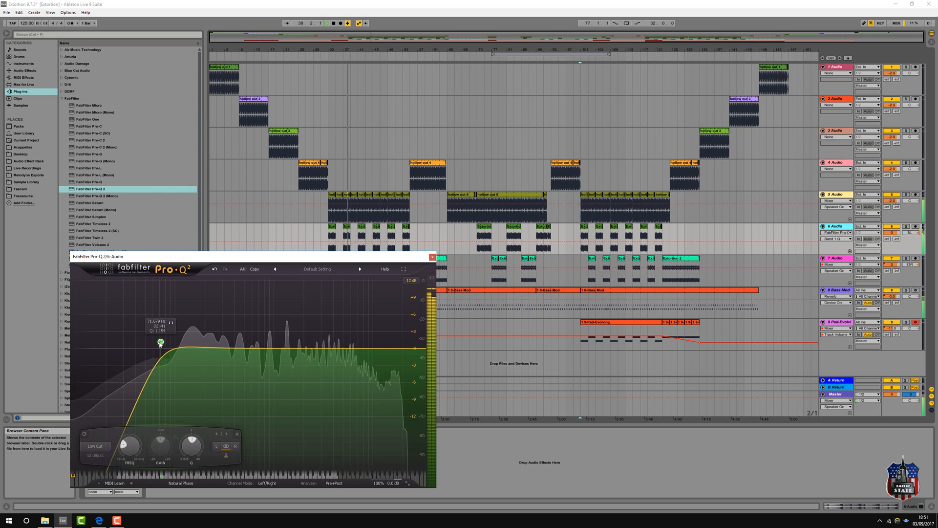
left_click(214, 347)
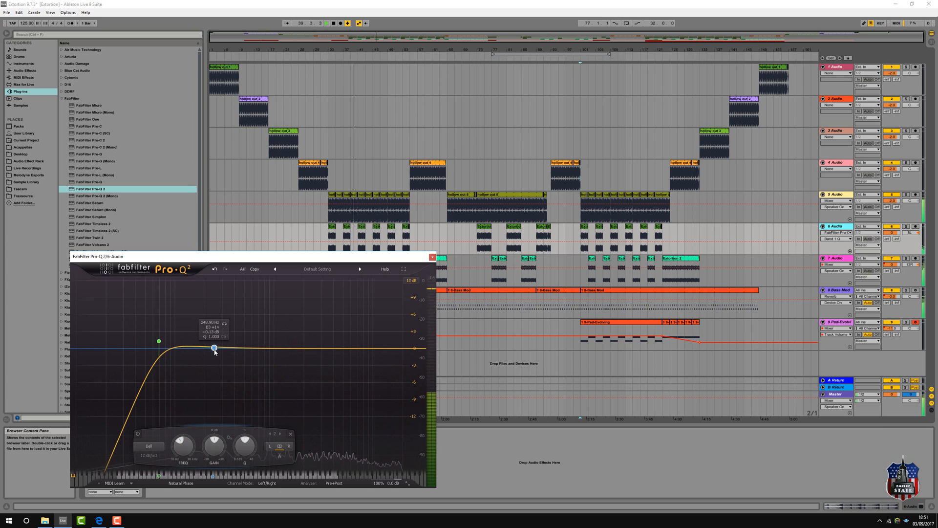
left_click_drag(214, 348, 219, 373)
left_click(219, 363)
left_click_drag(239, 449, 173, 433)
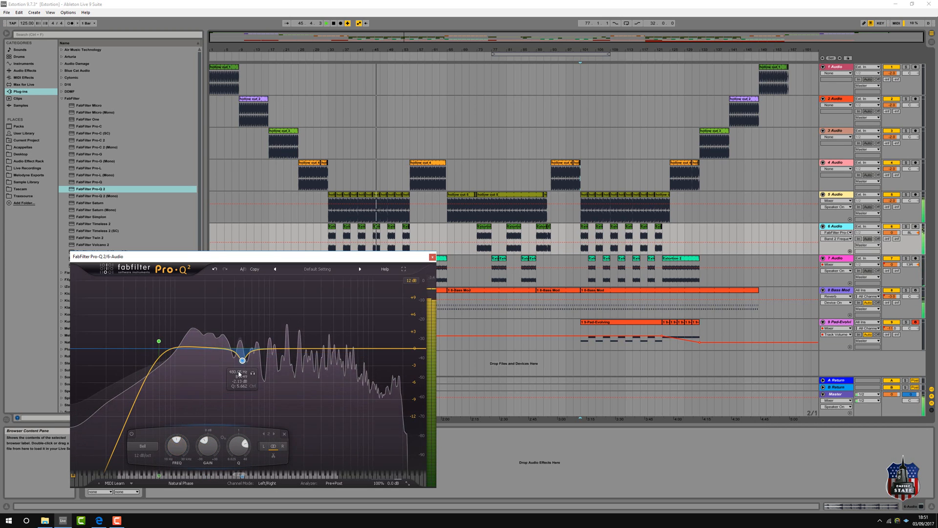
left_click_drag(243, 362, 206, 391)
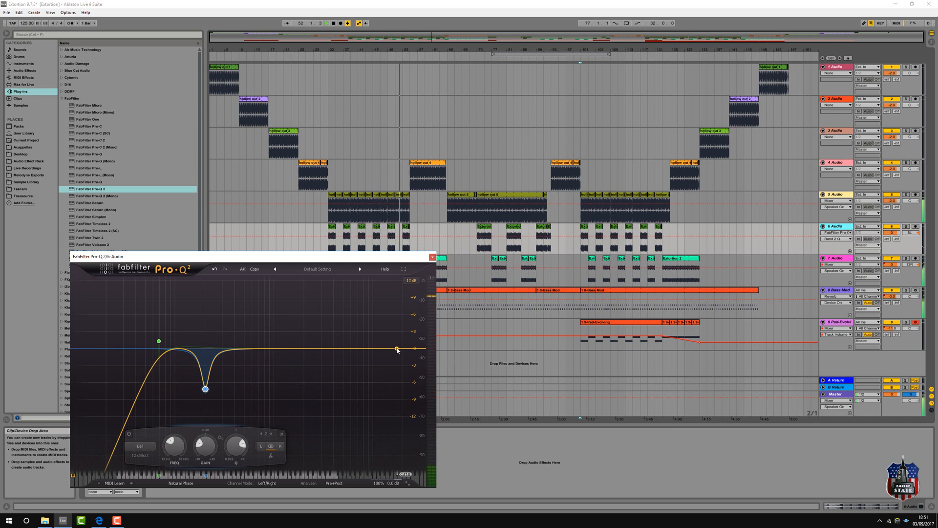
Step: Add a high shelf boost of about 1 dB at 17.4 kHz and a very wide bell band at about 1.3 kHz
left_click_drag(397, 349, 397, 345)
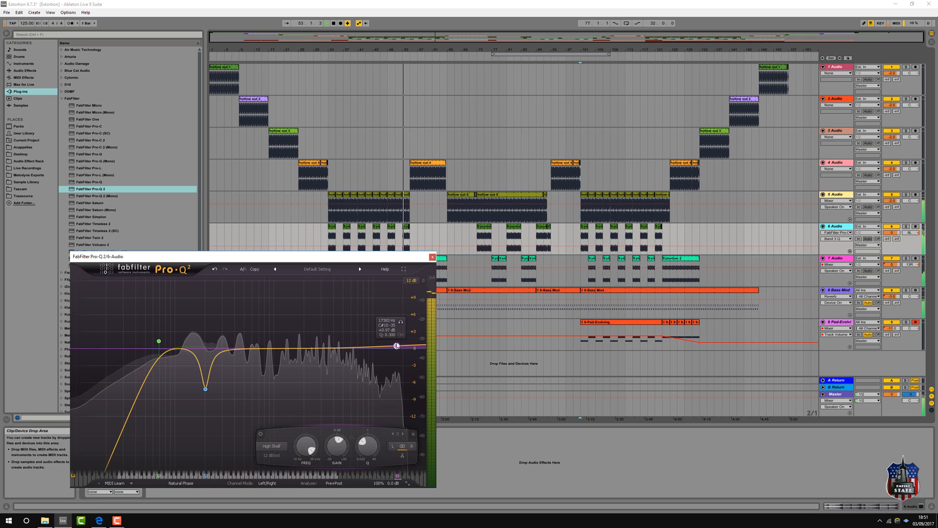
left_click(288, 349)
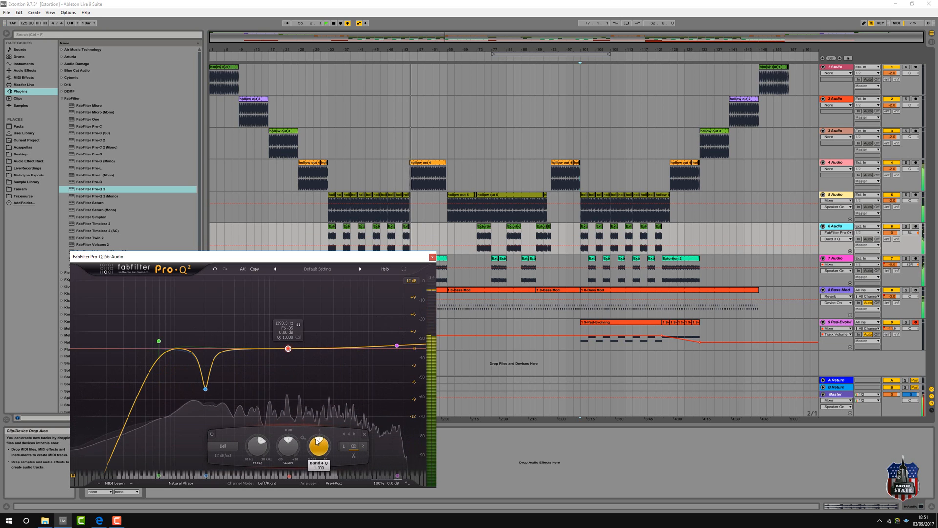
left_click_drag(315, 441, 289, 449)
double_click(288, 446)
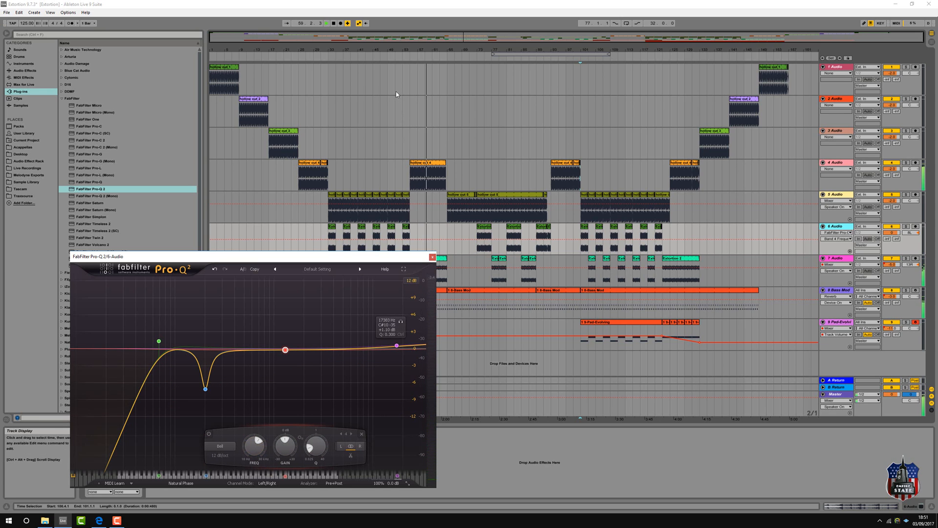
Step: Narrow the midrange bell to a Q of about 17 and set it to about -5 dB at 1.38 kHz during playback
left_click(393, 59)
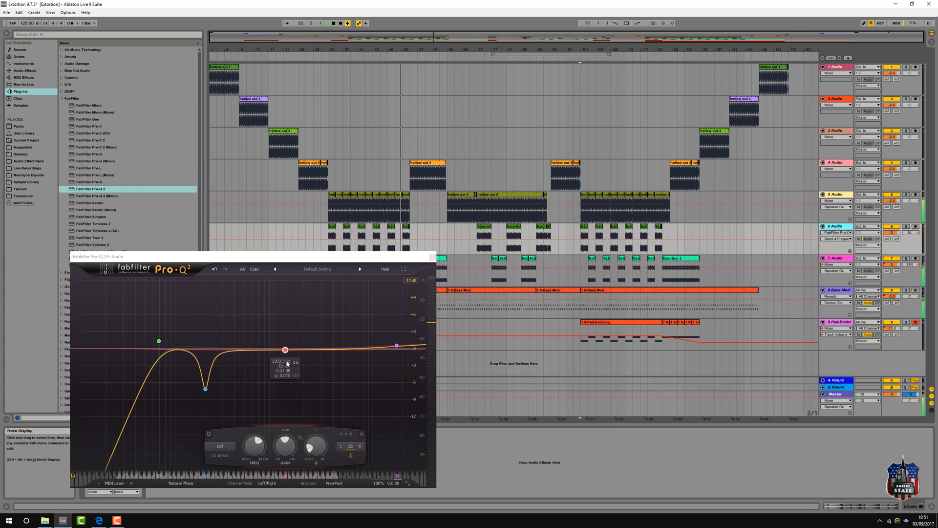
left_click(286, 350)
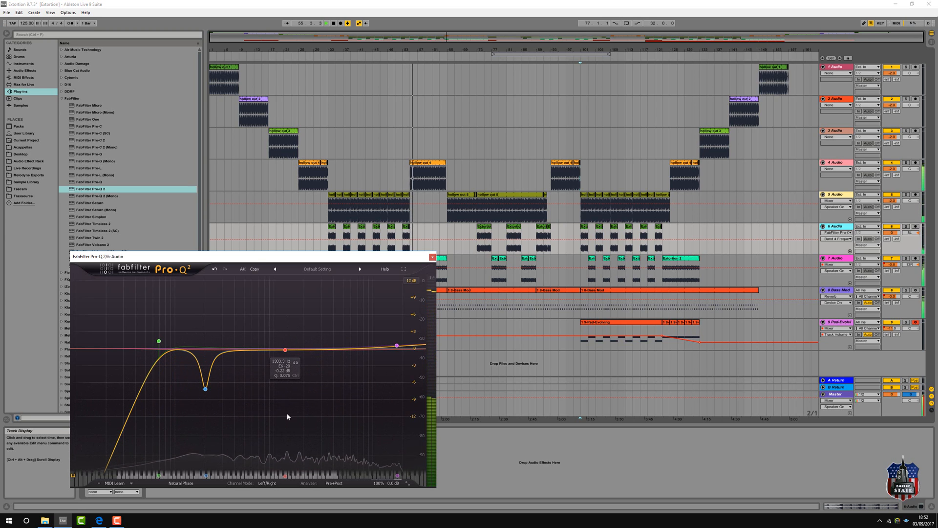
left_click(286, 350)
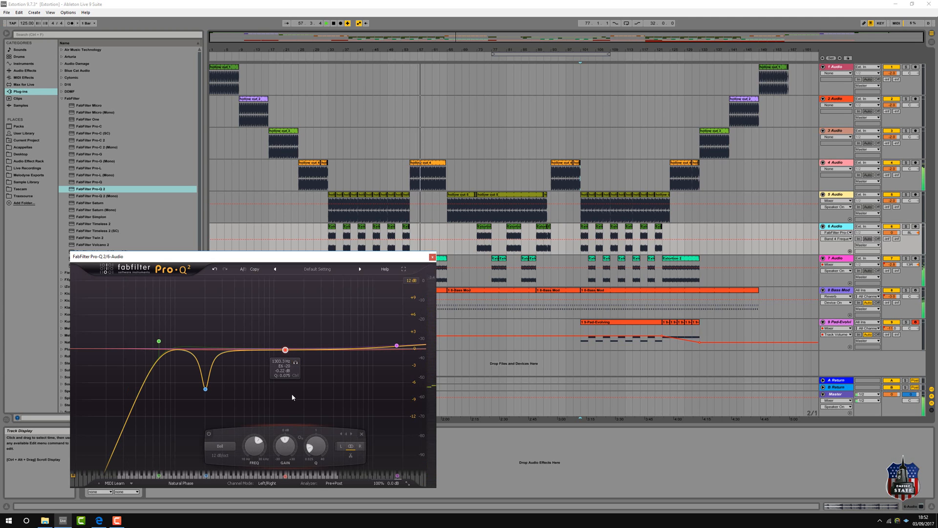
left_click_drag(316, 448, 339, 399)
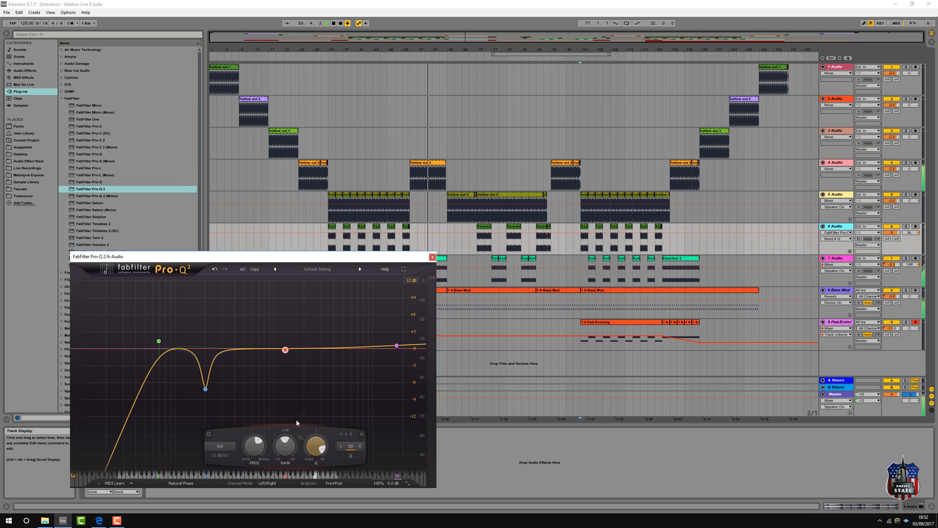
mouse_move(282, 441)
left_mouse_down()
mouse_move(283, 460)
mouse_move(282, 446)
left_mouse_up()
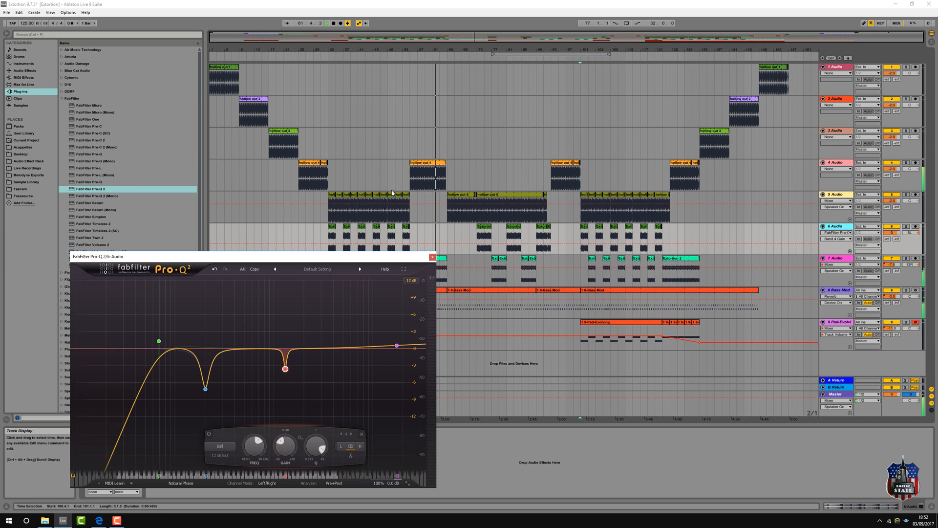
left_click(480, 54)
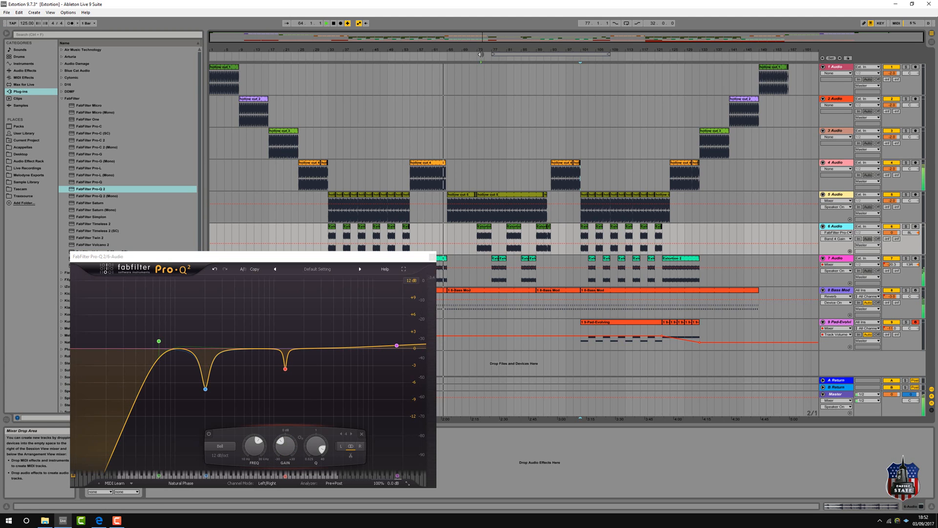
mouse_move(286, 369)
left_mouse_down()
mouse_move(287, 386)
mouse_move(287, 378)
left_mouse_up()
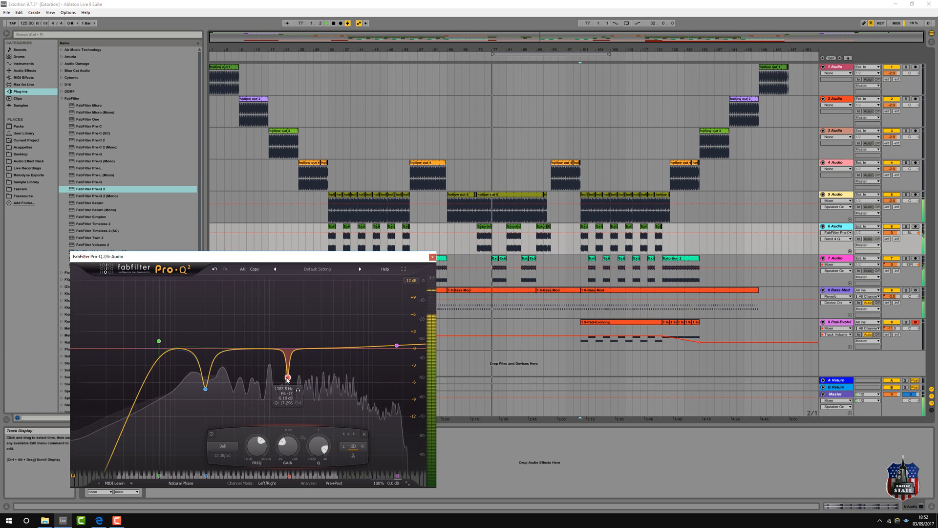
Step: Audition the high shelf band on its own and check its frequency value in the 6 Audio EQ
left_click(396, 346)
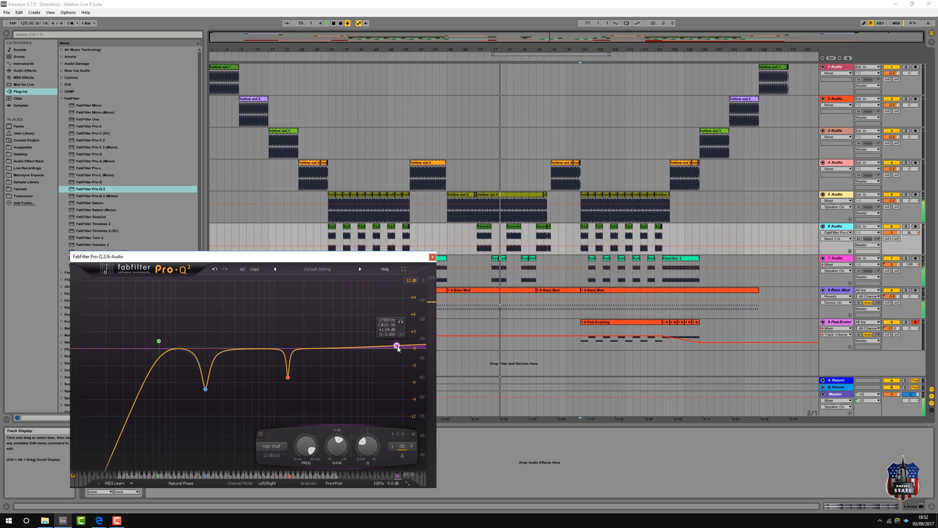
left_click(400, 322)
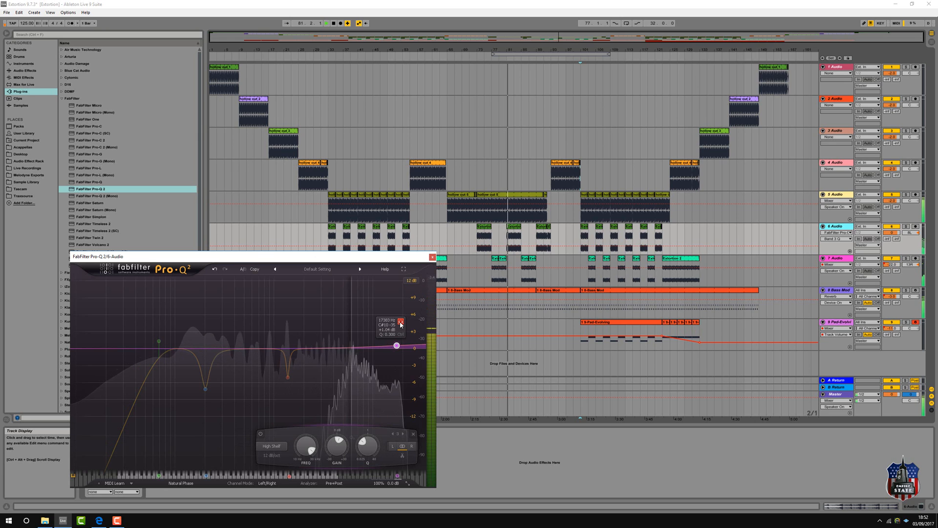
left_click(401, 322)
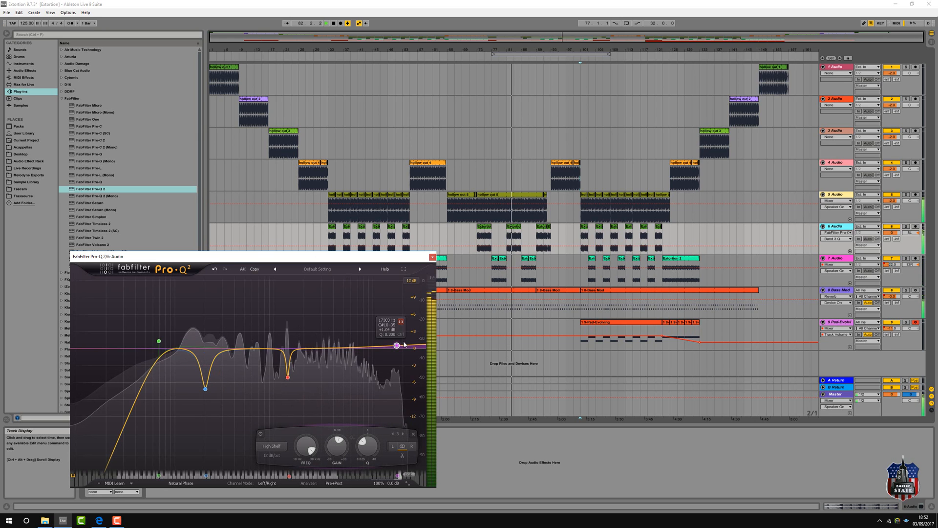
double_click(397, 346)
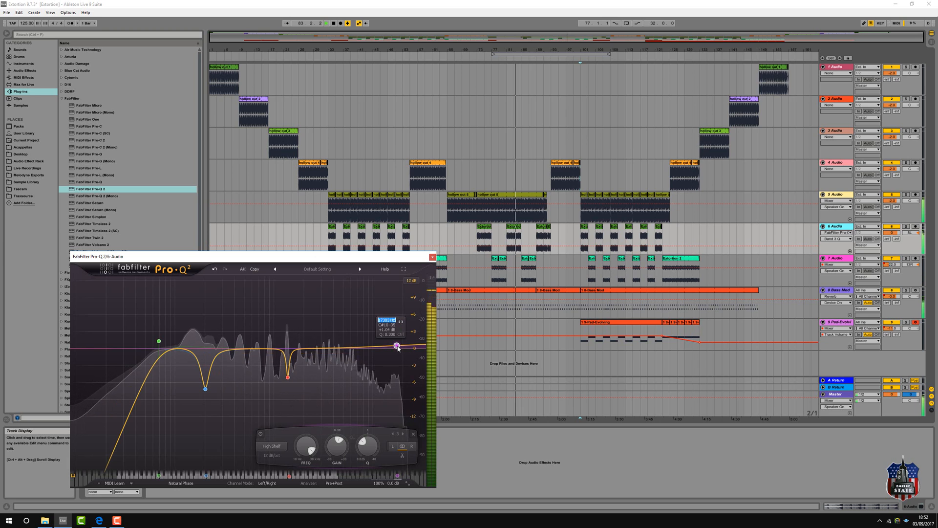
left_click(398, 369)
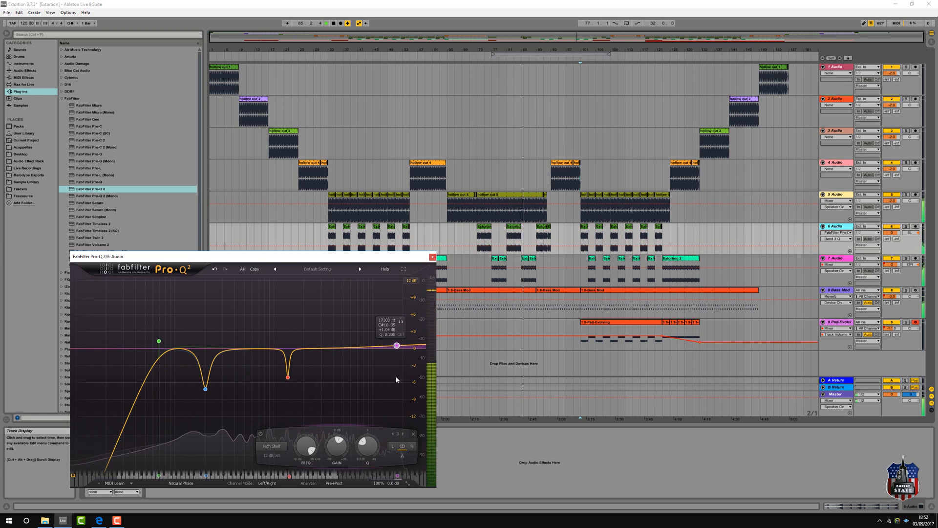
Step: Add a high cut at about 15.7 kHz with a Q of about 1.3 to 6 Audio's EQ and stop playback
left_click(411, 347)
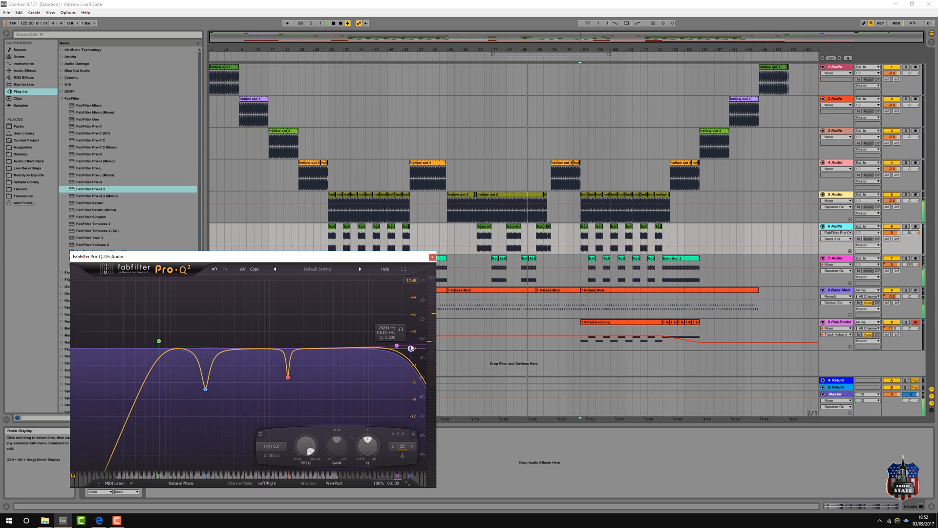
left_click_drag(412, 347, 392, 341)
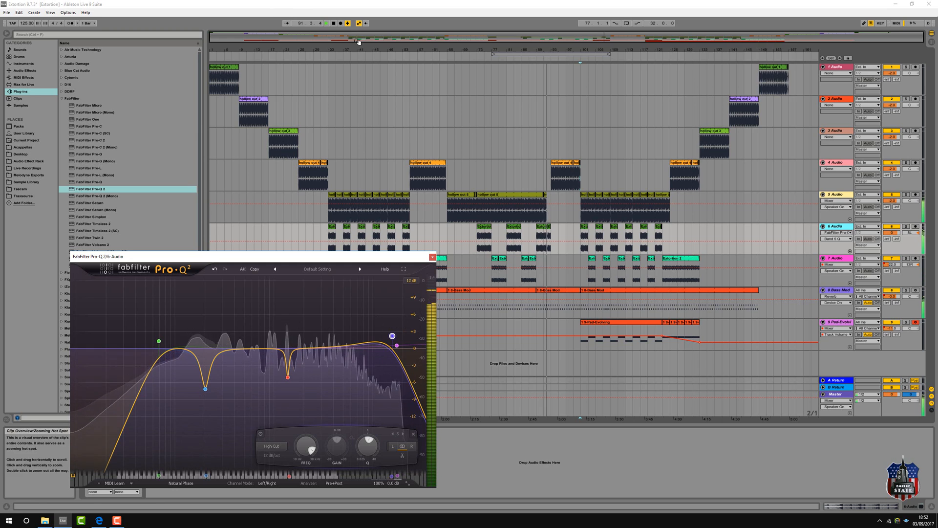
left_click(334, 23)
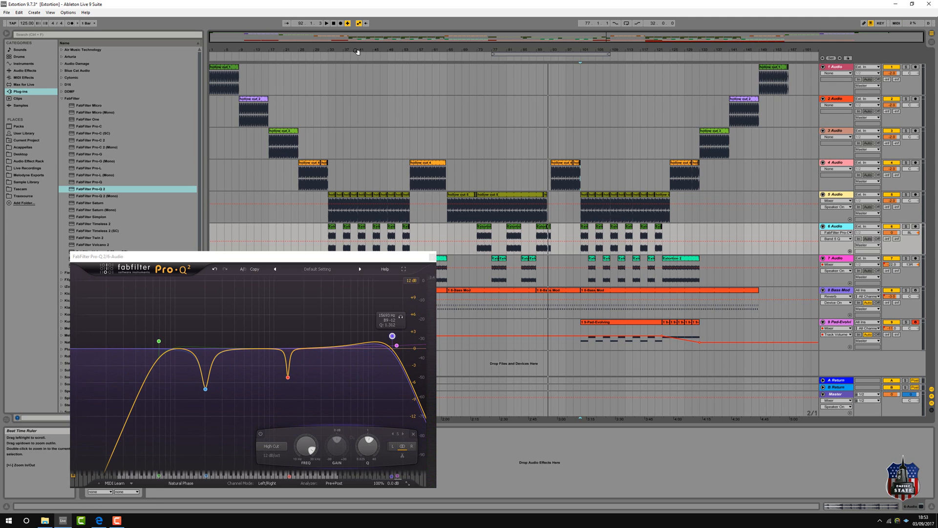
Step: Solo 6 Audio while playing from about bar 34, raise its EQ low cut to about 93 Hz, and close the editor
left_click(334, 55)
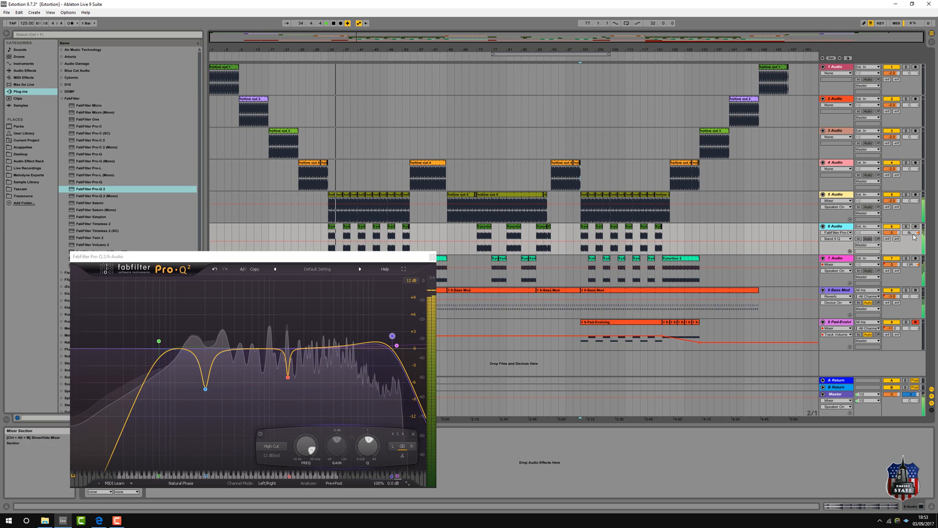
left_click(907, 227)
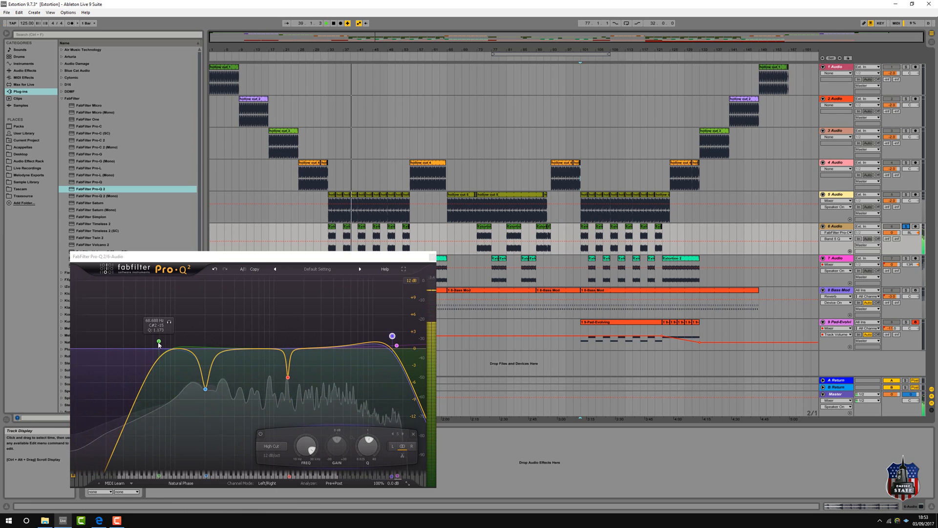
left_click_drag(161, 341, 174, 344)
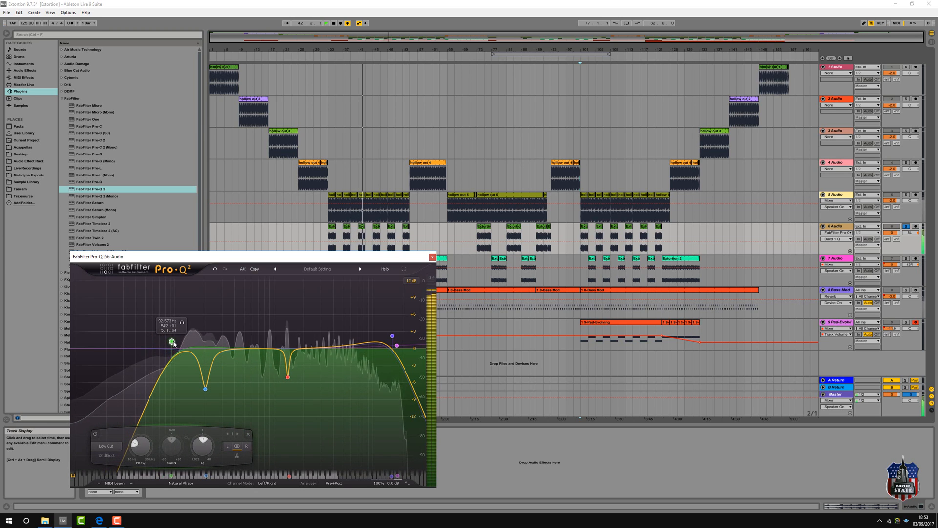
left_click(333, 23)
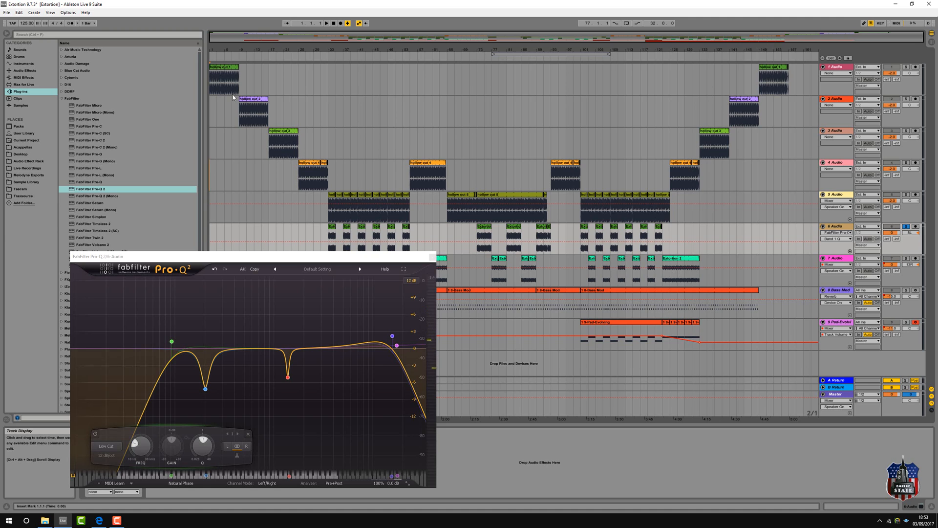
left_click(432, 257)
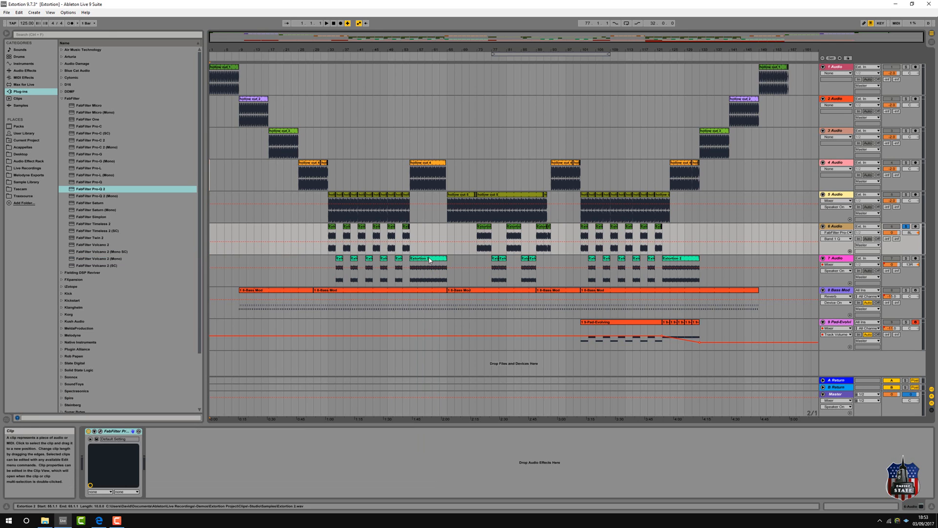
Step: Open the FabFilter Pro-Q 2 on 7 Audio and solo that track while playing from bar 55
left_click(429, 260)
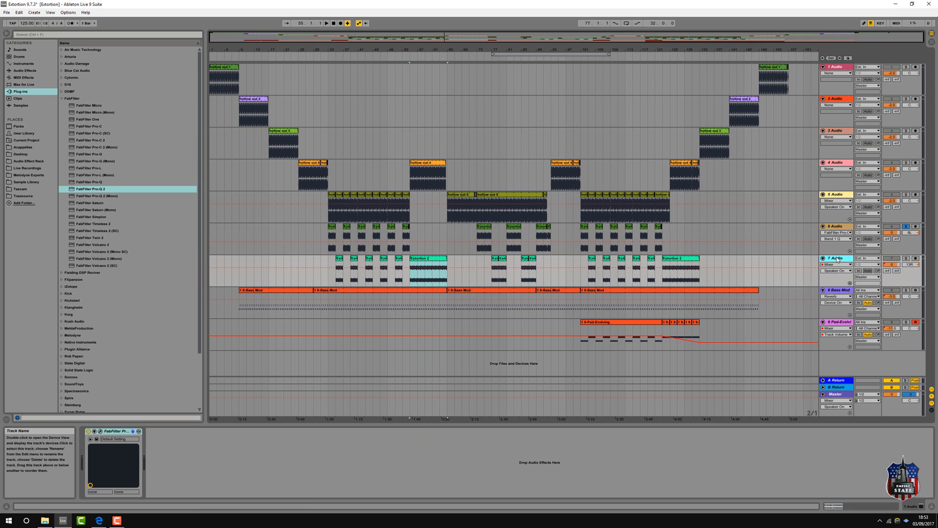
left_click(101, 432)
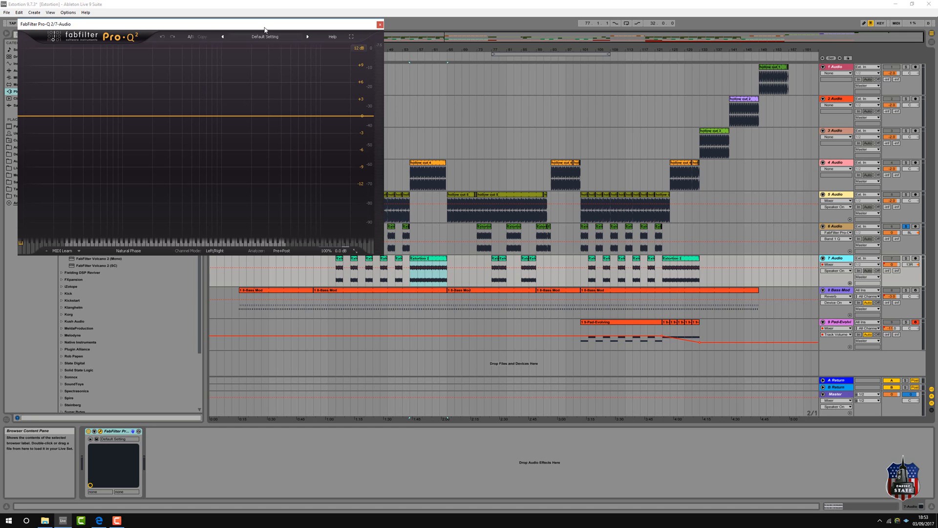
left_click_drag(265, 30, 326, 254)
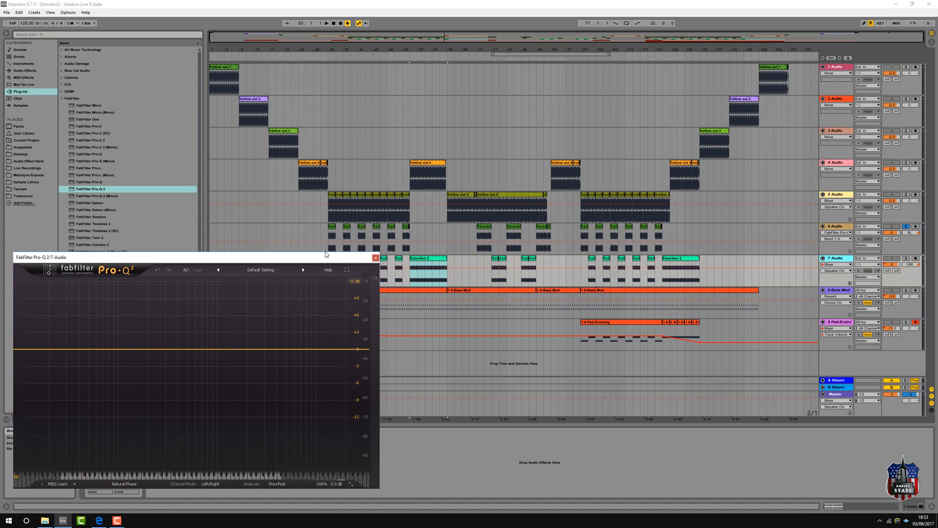
left_click(409, 59)
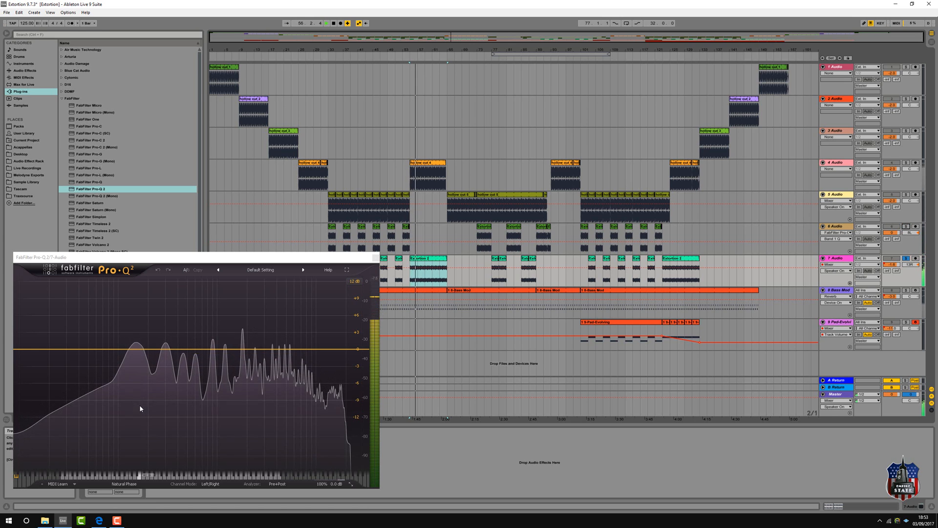
Step: Shape 7 Audio's EQ with a low cut, a narrow midrange bell of about -12 dB, and a high cut at about 11.9 kHz
left_click_drag(37, 353, 129, 345)
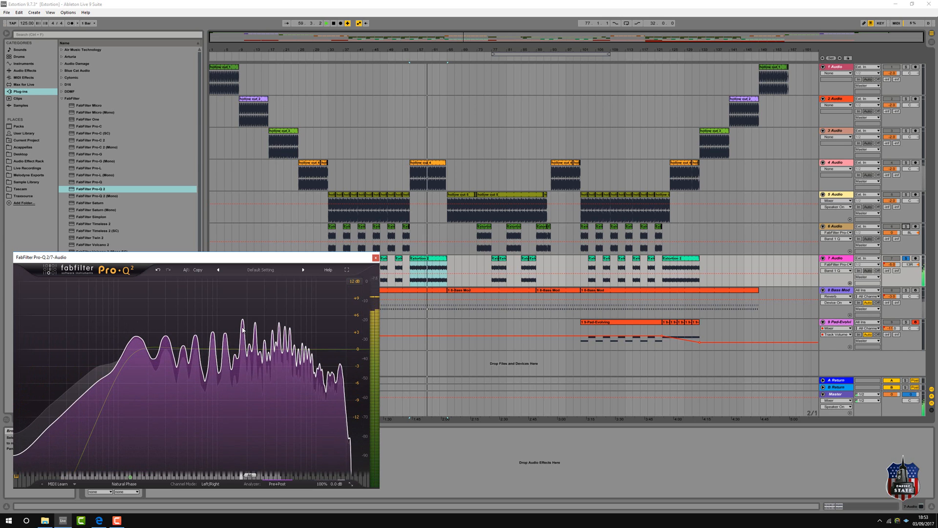
left_click_drag(242, 323, 243, 344)
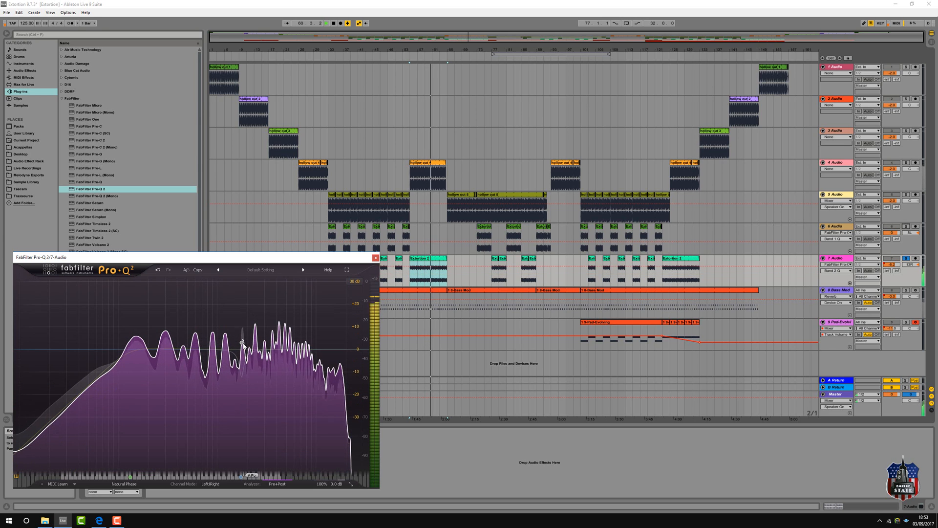
left_click_drag(343, 349, 325, 340)
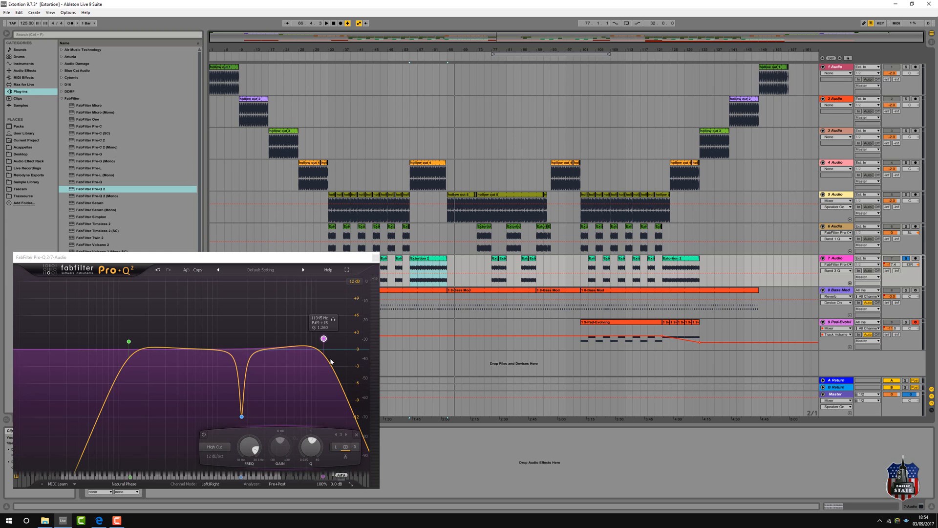
Step: Replay the Extortion 2 clip and add a narrow bell of about -9 dB at about 308 Hz to 7 Audio's EQ
left_click(421, 56)
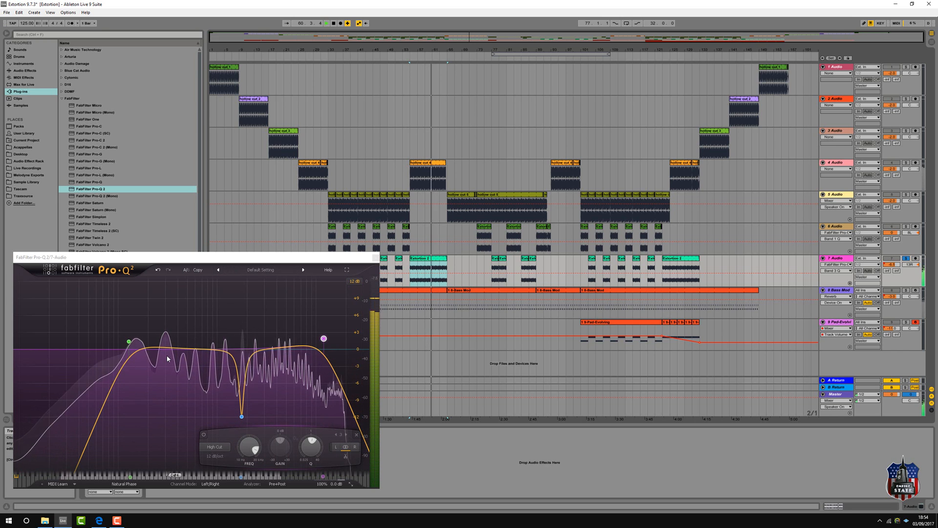
mouse_move(167, 333)
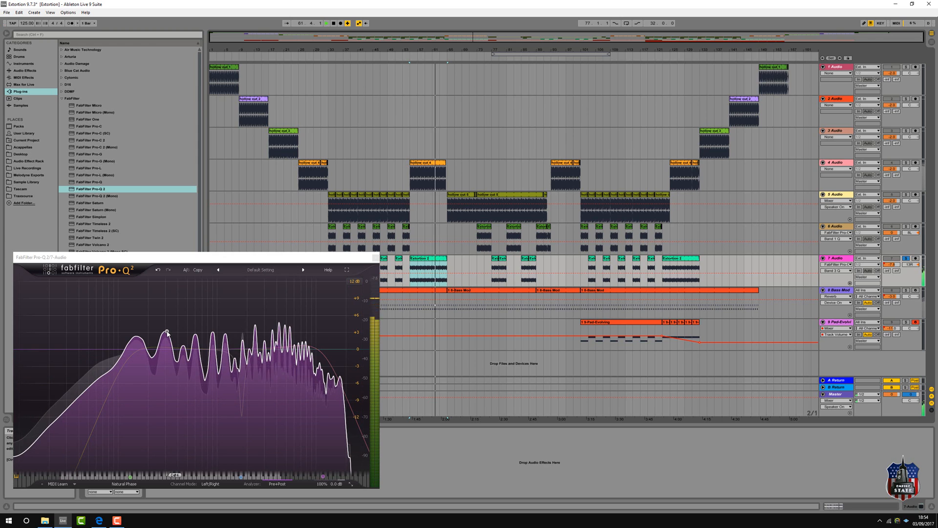
left_click_drag(168, 333, 166, 351)
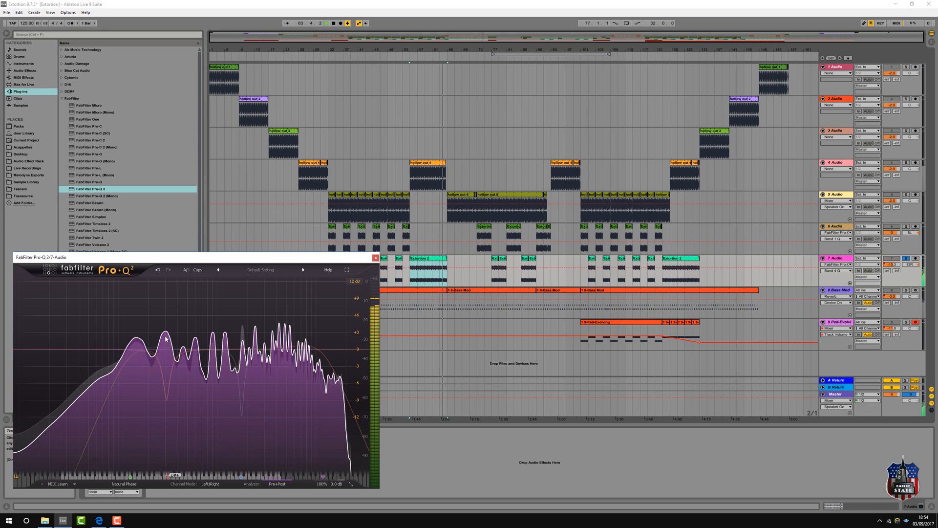
left_click_drag(167, 351, 170, 403)
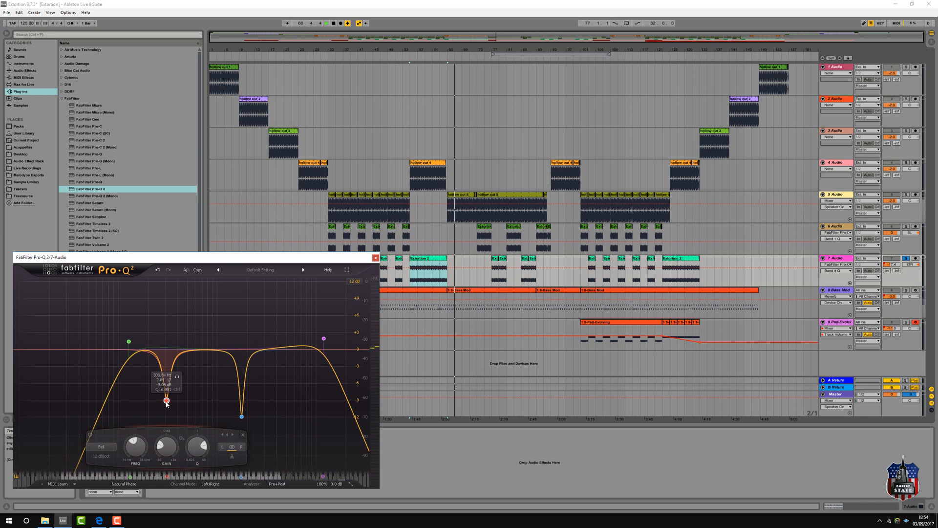
Step: Play from about bar 56, unsolo 7 Audio to hear it in the full mix, and stop and close the EQ editor
left_click(414, 55)
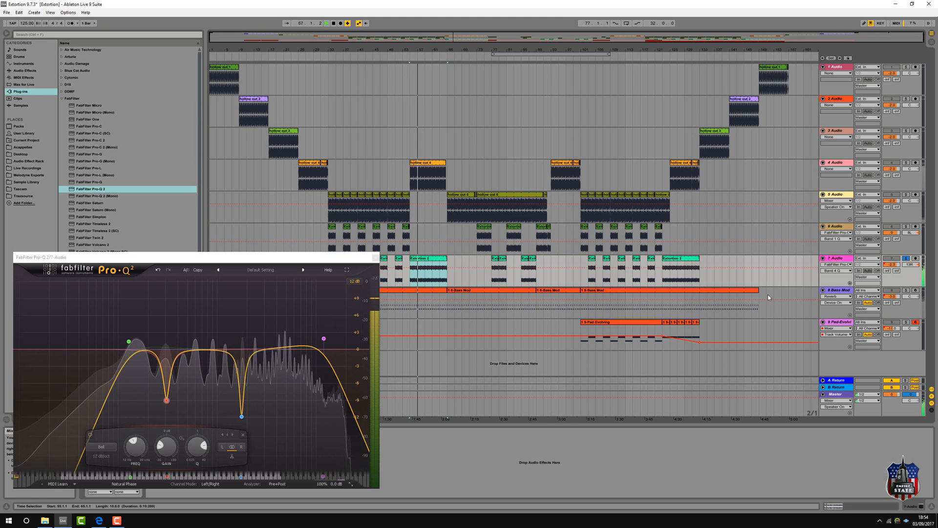
left_click(906, 259)
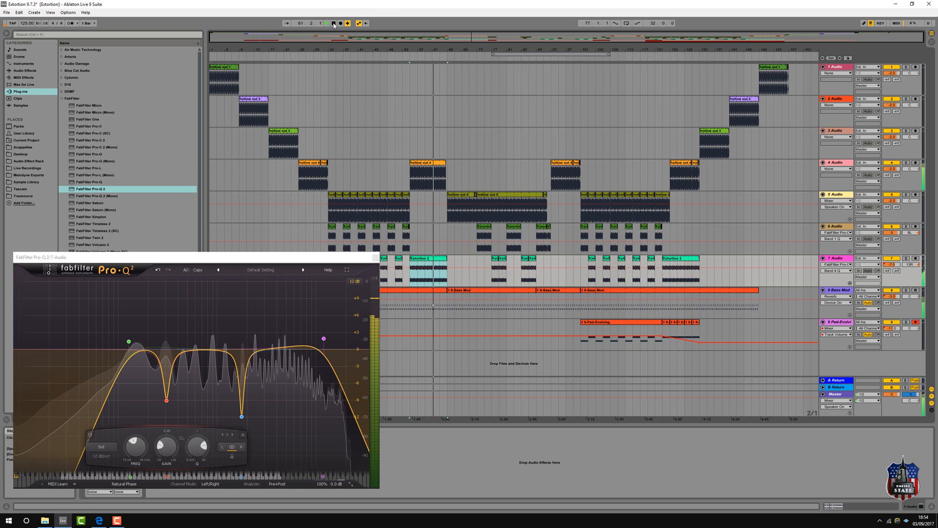
left_click(375, 258)
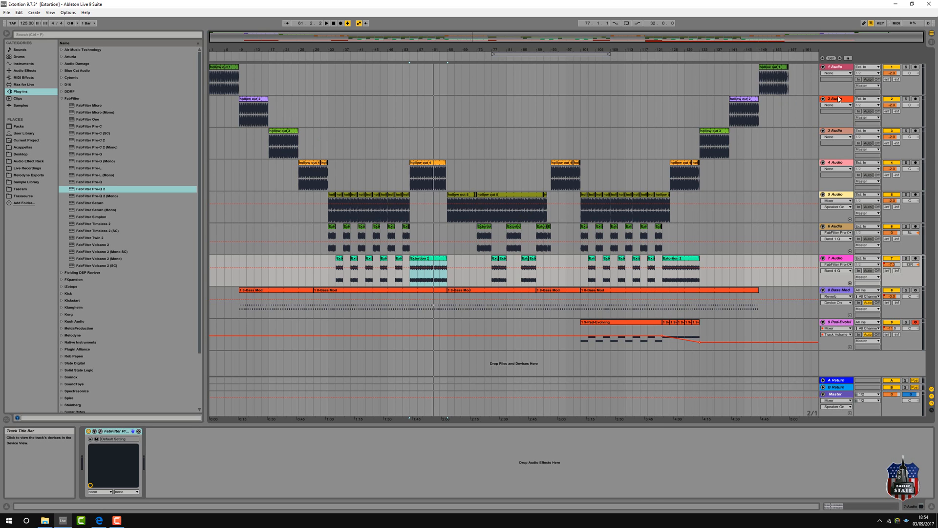
Step: Group tracks 1 Audio through 5 Audio and load FabFilter Pro-Q 2 on the new group track
left_click(842, 67)
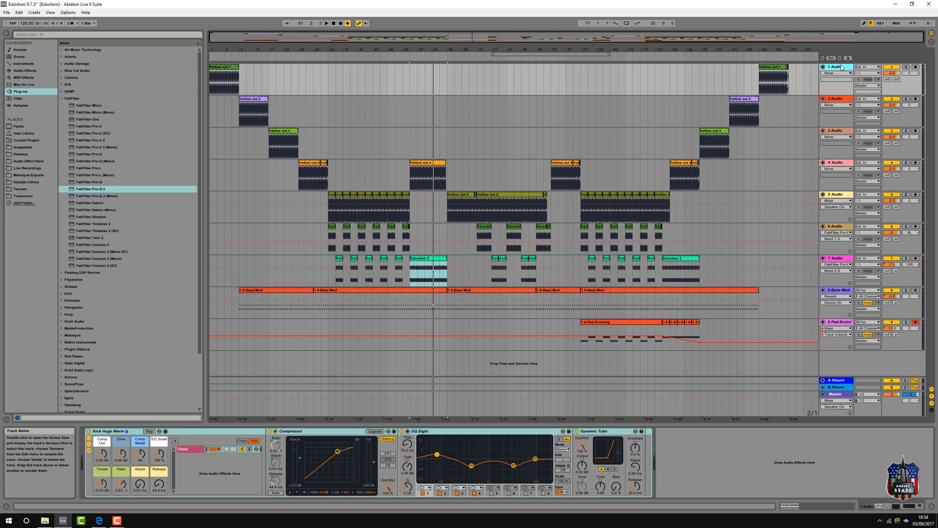
left_click(837, 197)
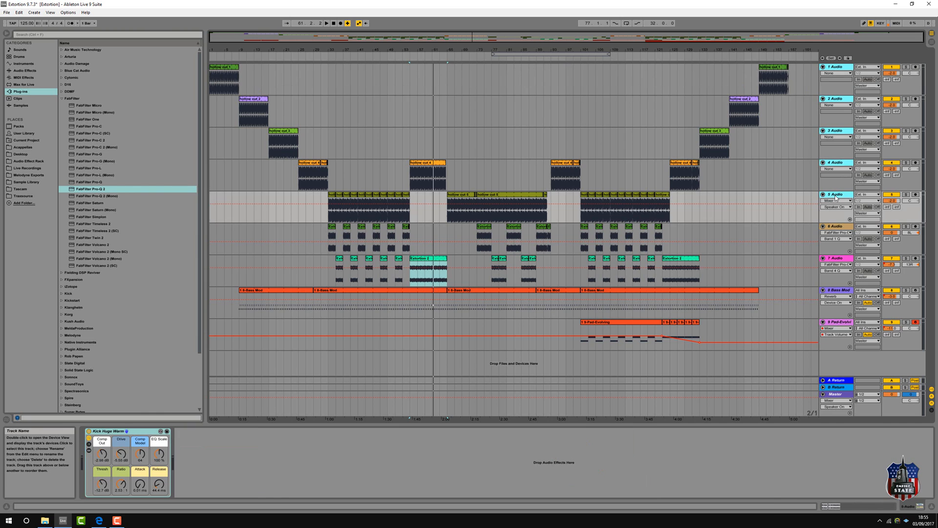
right_click(836, 198)
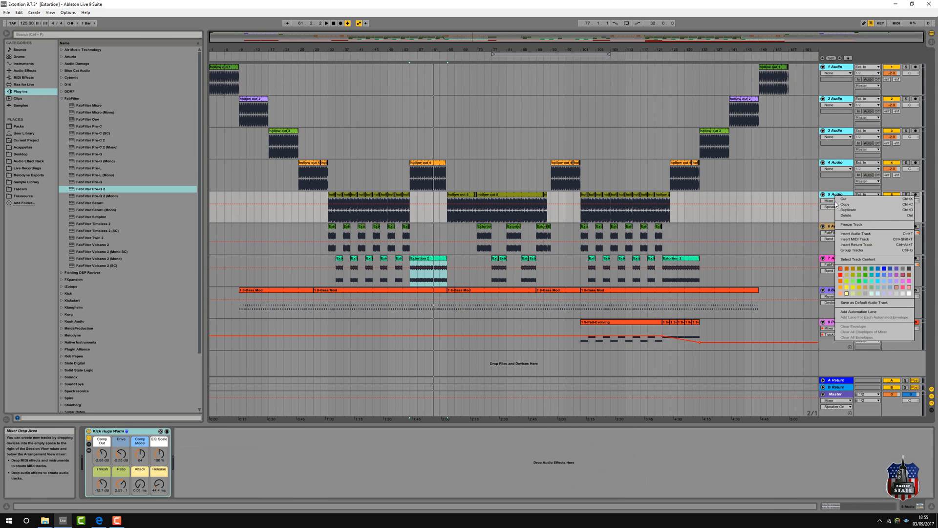
left_click(851, 250)
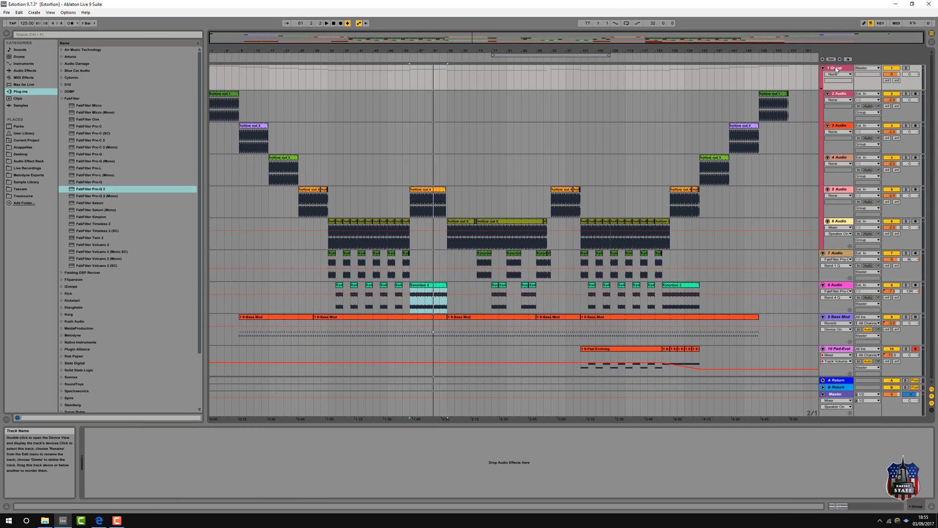
left_click(98, 188)
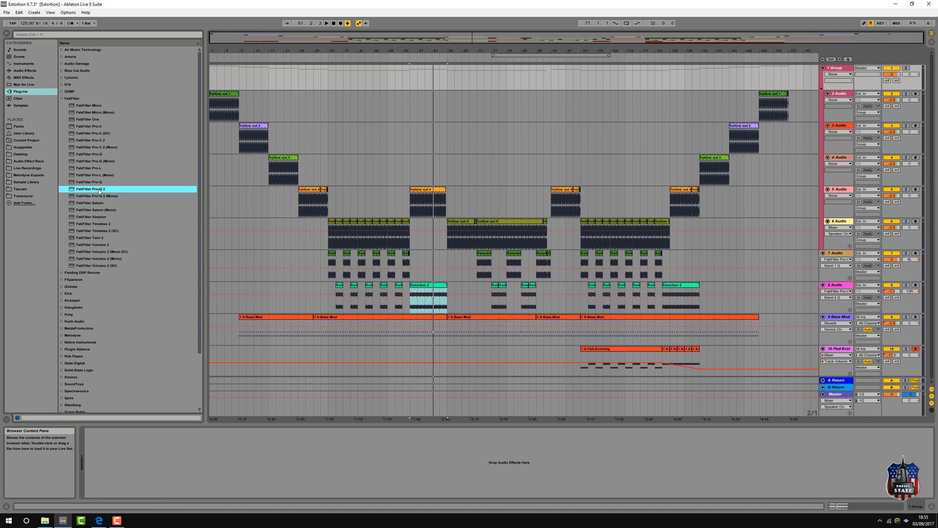
left_click_drag(135, 459, 136, 457)
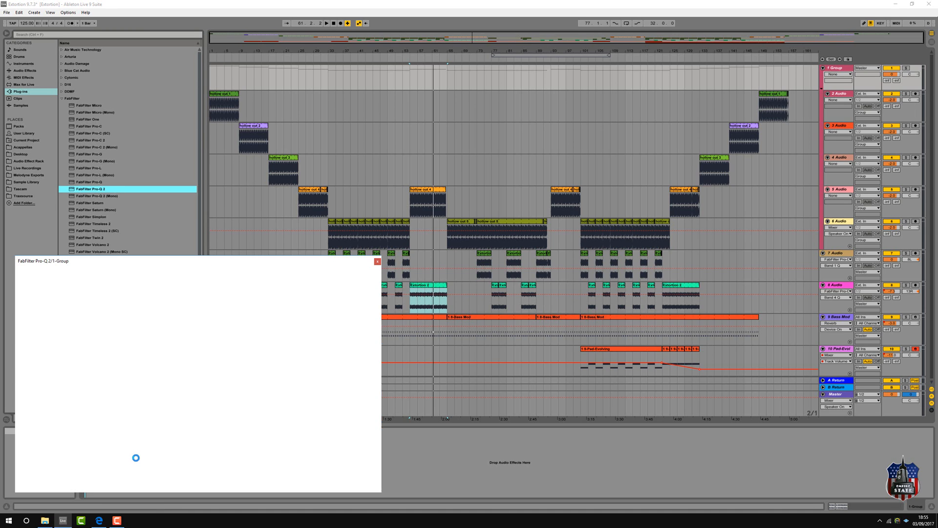
Step: During playback from about bar 53, add a low cut at about 30 Hz and a high cut at about 14.7 kHz to the group's EQ
left_click(401, 58)
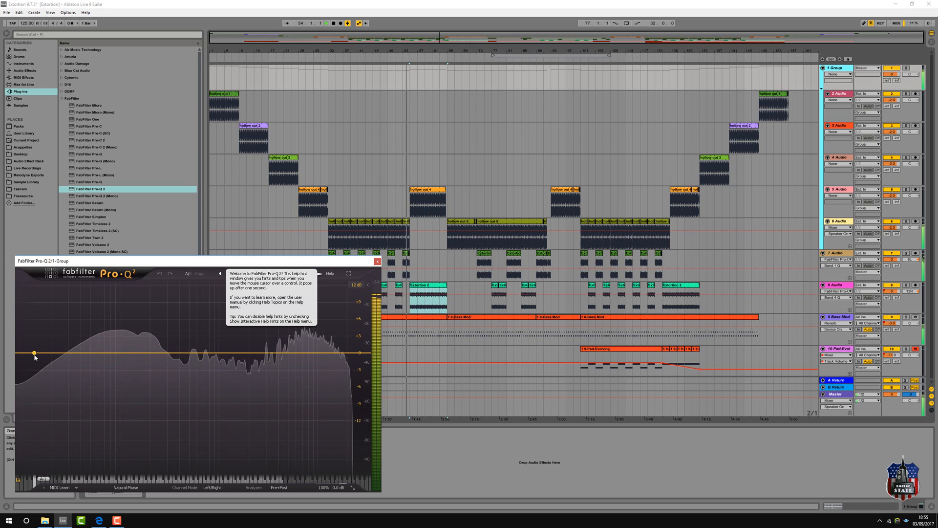
left_click_drag(34, 352, 72, 356)
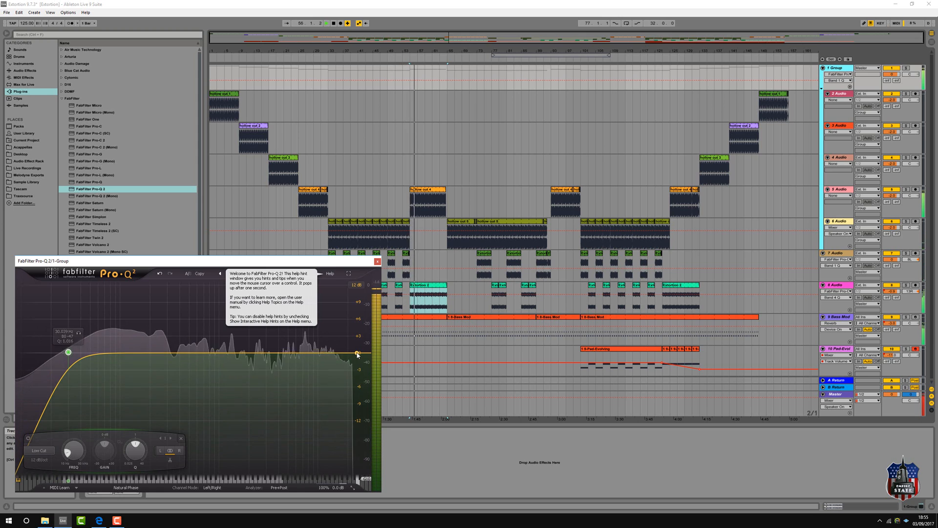
mouse_move(344, 353)
left_mouse_down()
mouse_move(267, 358)
mouse_move(331, 354)
left_mouse_up()
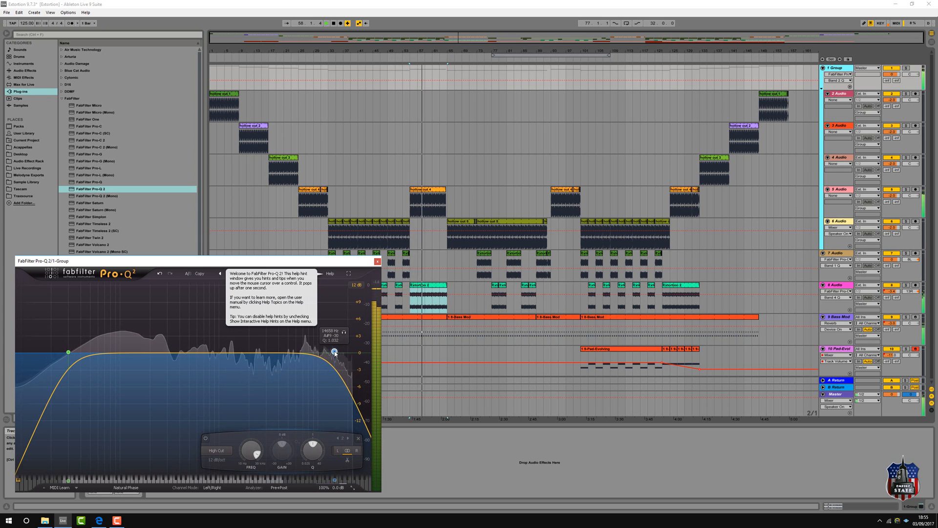
Step: Add a bell of about -4.5 dB around 200 Hz to the group's EQ and narrow its Q
left_click(143, 353)
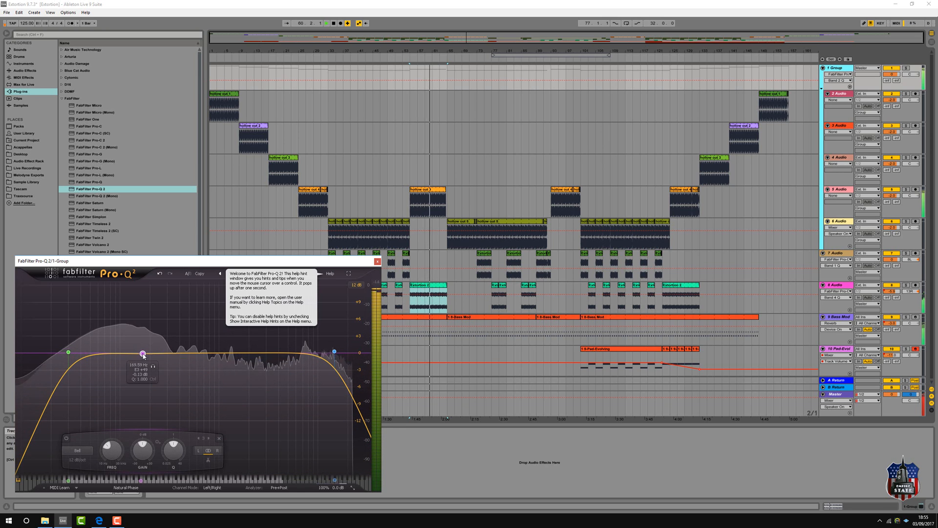
left_click_drag(173, 447, 189, 435)
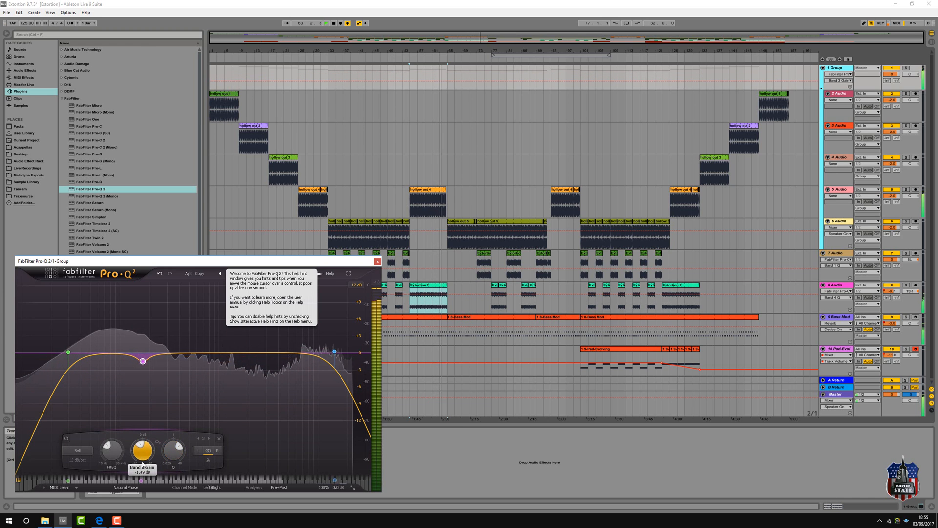
left_click_drag(142, 465, 114, 446)
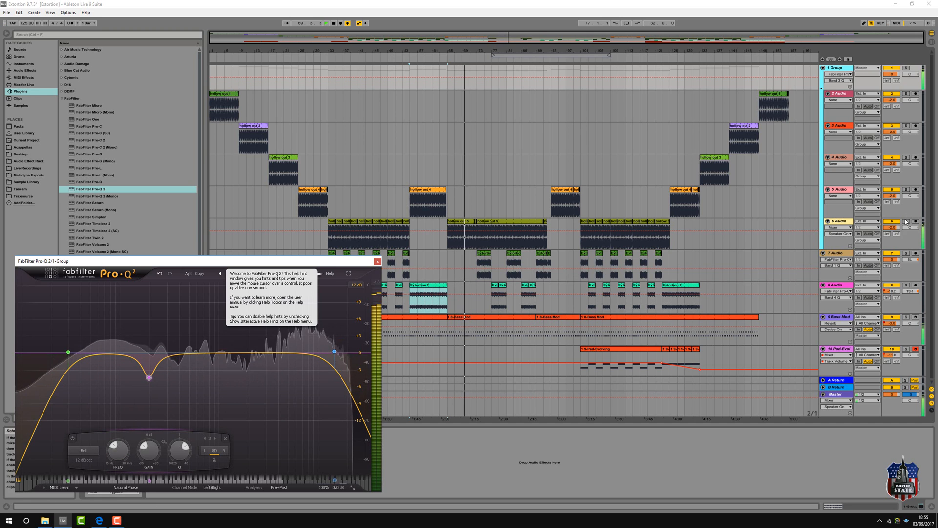
Step: Raise the 6 Audio track's volume slightly and close the group's EQ editor
left_click_drag(885, 230, 885, 224)
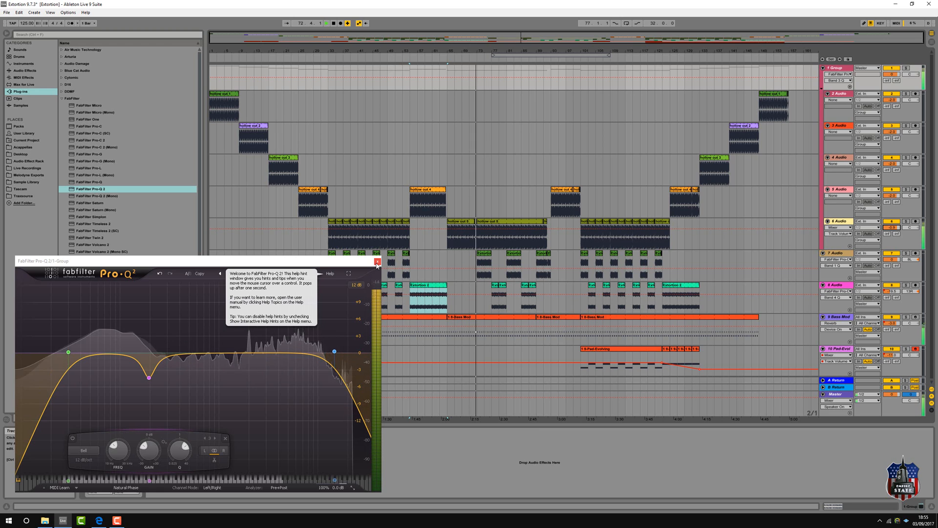
left_click(377, 262)
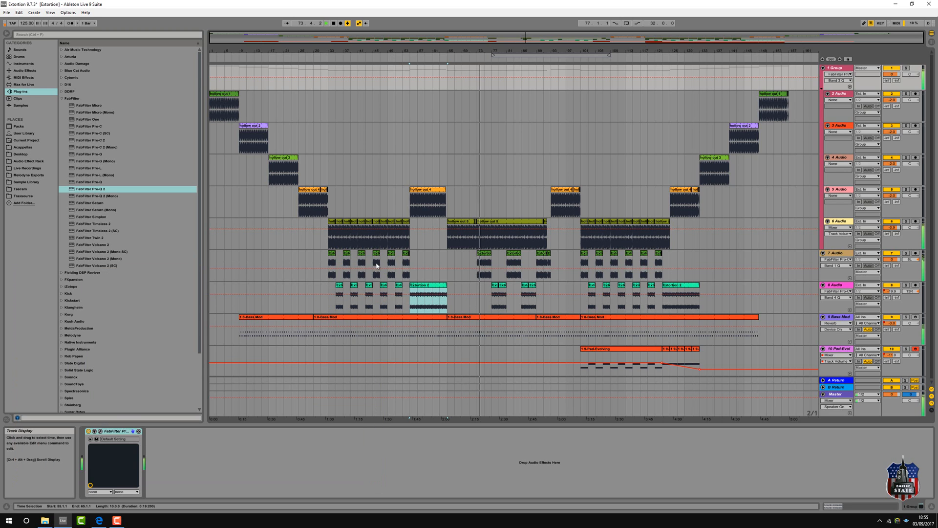
Step: Add a bell of about -3.4 dB at 3 kHz with a Q of about 11 to the group's EQ and close the editor
left_click(101, 432)
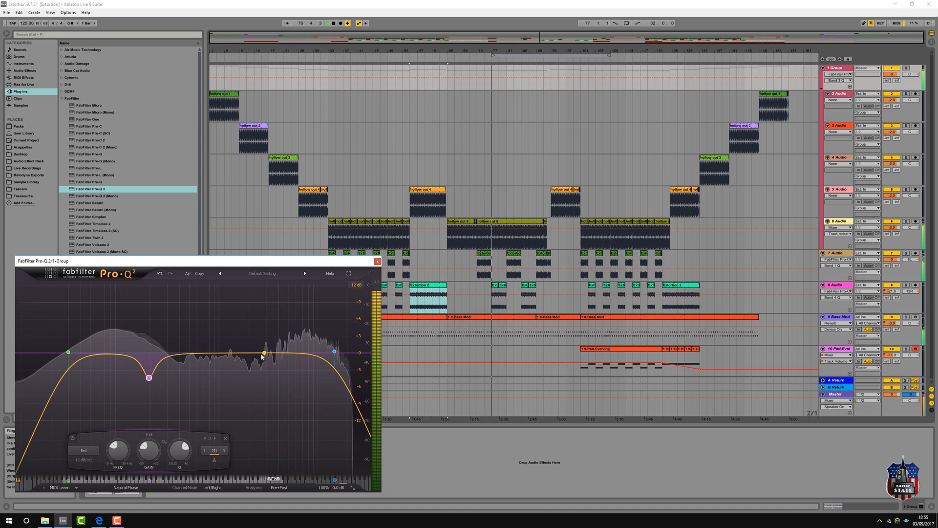
mouse_move(268, 365)
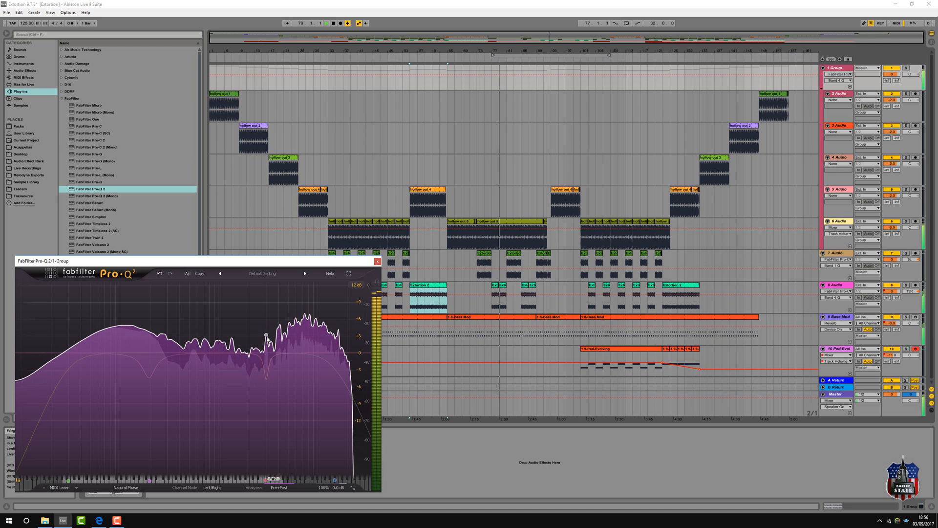
left_click_drag(267, 333, 266, 372)
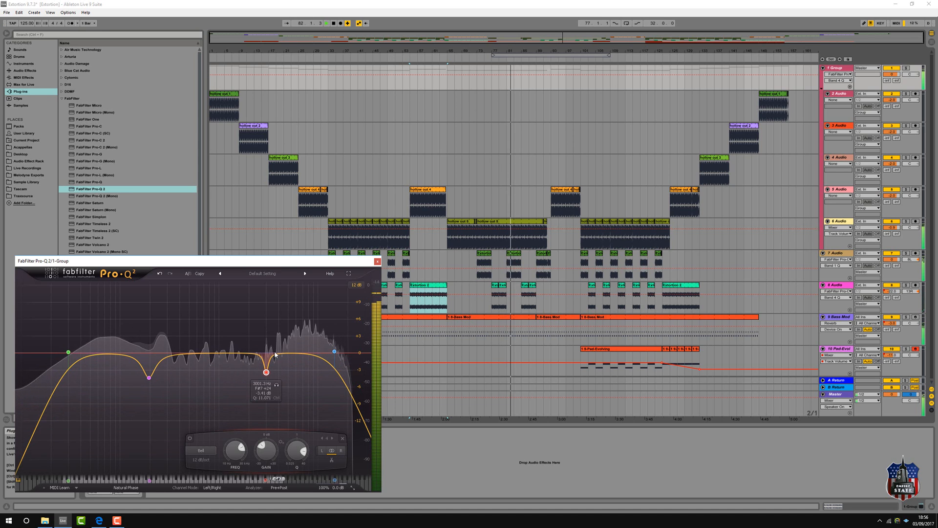
left_click(377, 261)
Step: Reopen the group's EQ and raise its low cut to about 45 Hz during playback
left_click(837, 69)
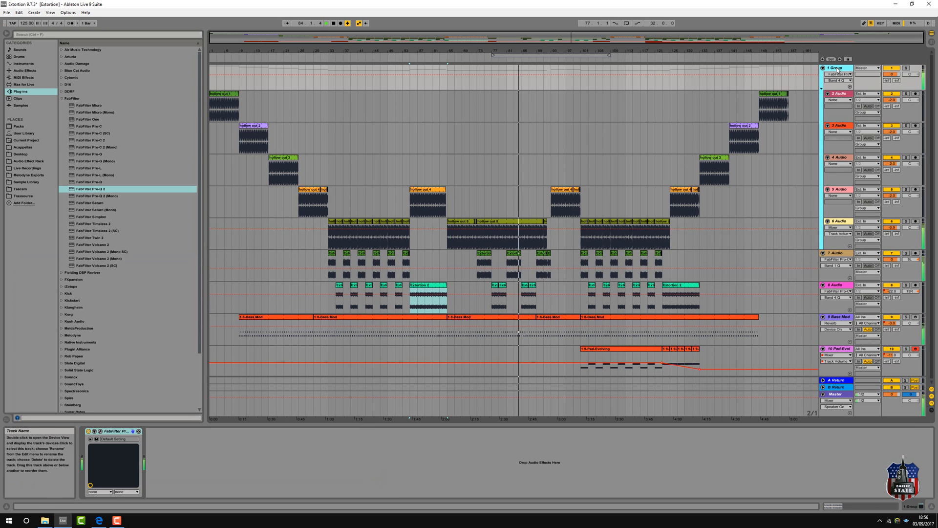
left_click(101, 431)
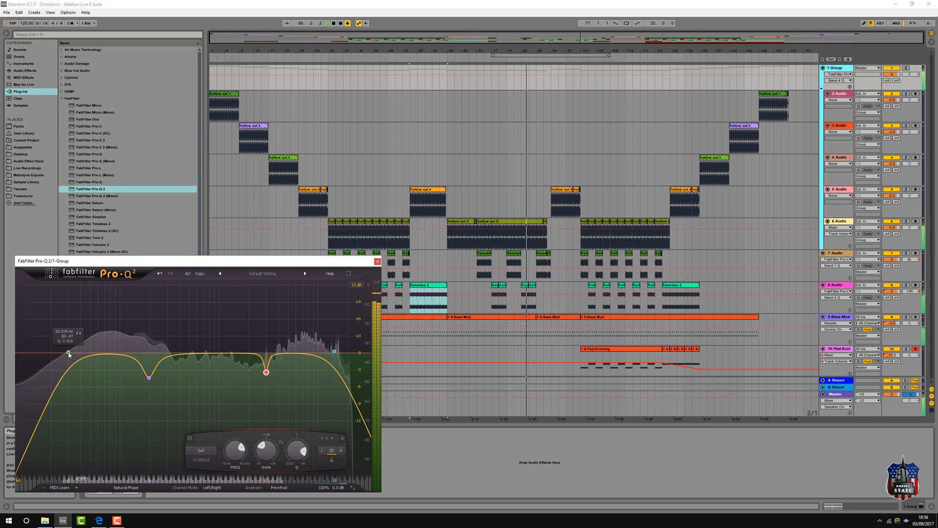
left_click_drag(67, 354, 85, 354)
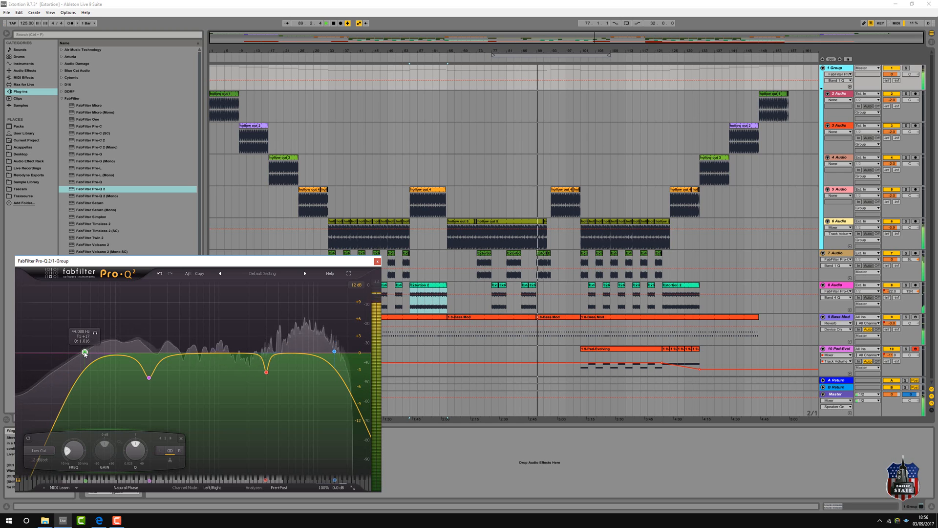
left_click_drag(85, 354, 85, 354)
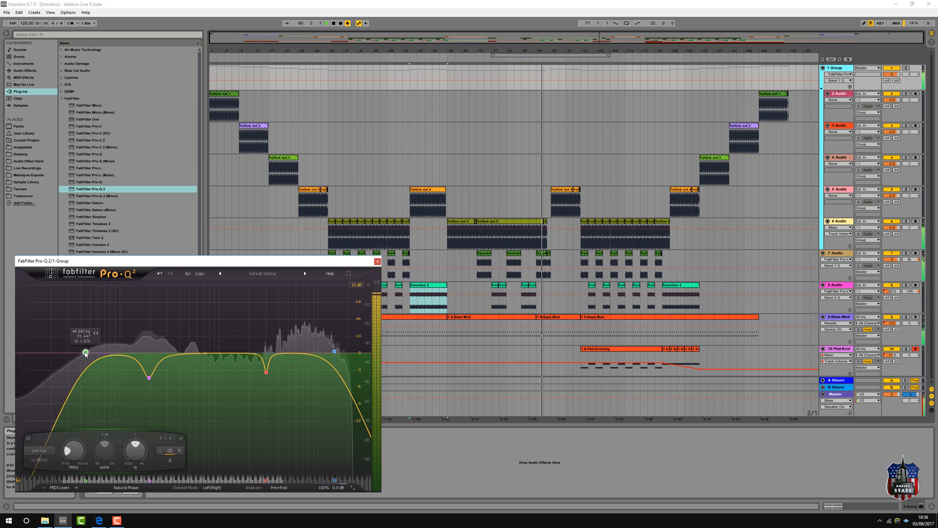
Step: Play from around bar 8 and, in the group's EQ, lower the low cut's Q to about 0.89 and reduce the high cut's Q slightly
left_click(377, 261)
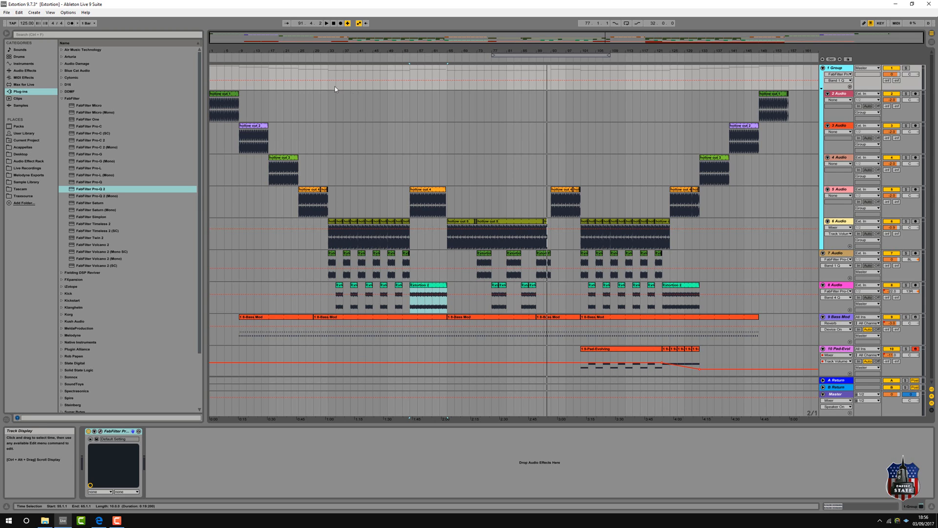
left_click(230, 56)
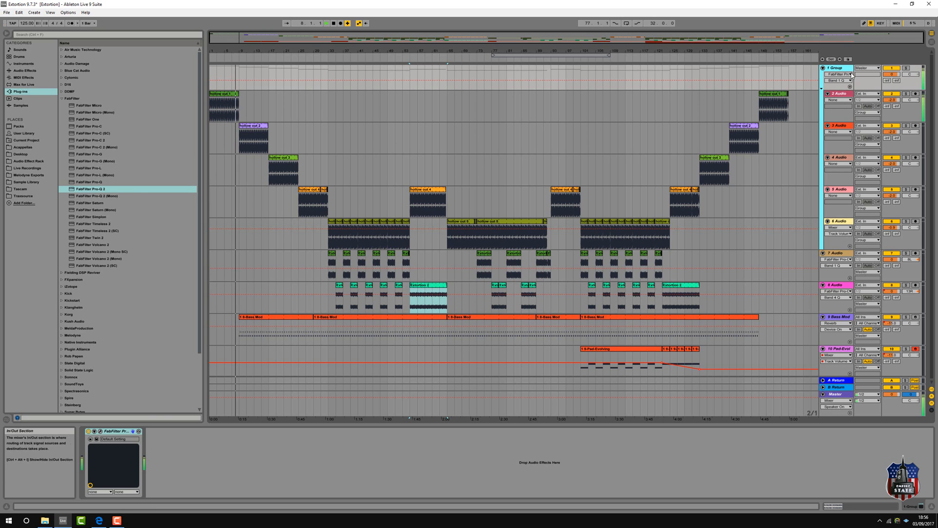
left_click(100, 431)
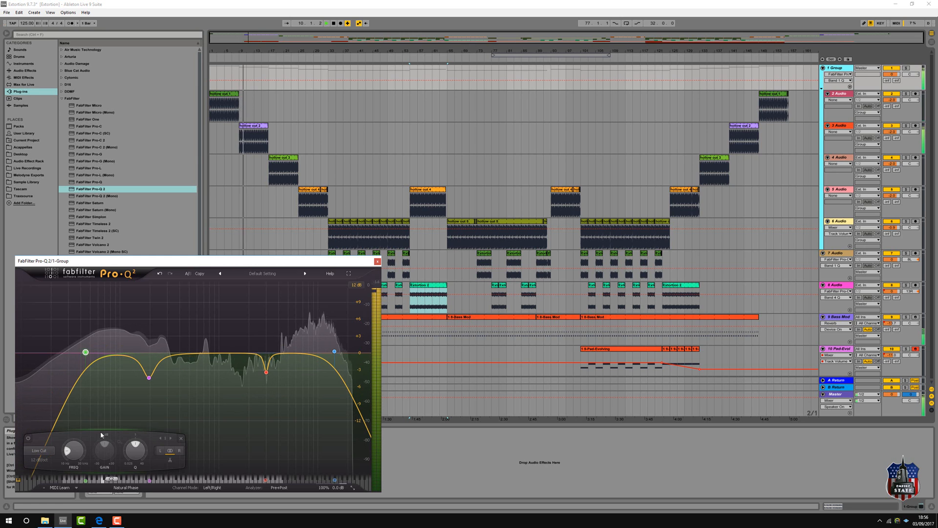
mouse_move(87, 351)
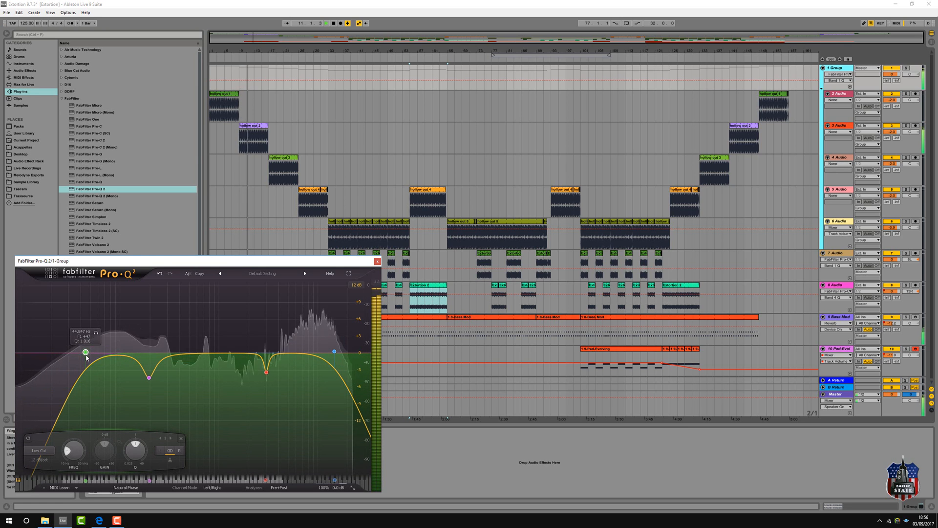
left_click_drag(88, 350, 87, 365)
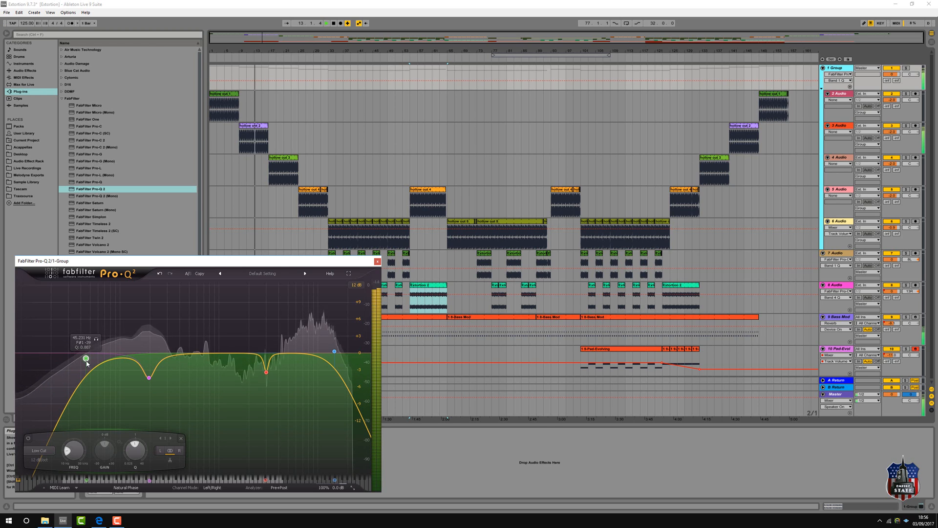
mouse_move(277, 368)
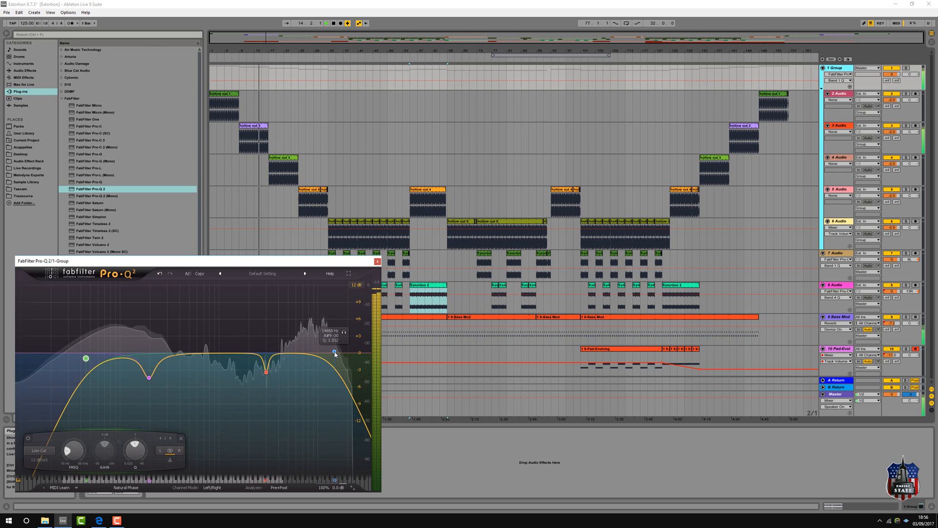
left_click_drag(334, 352, 334, 360)
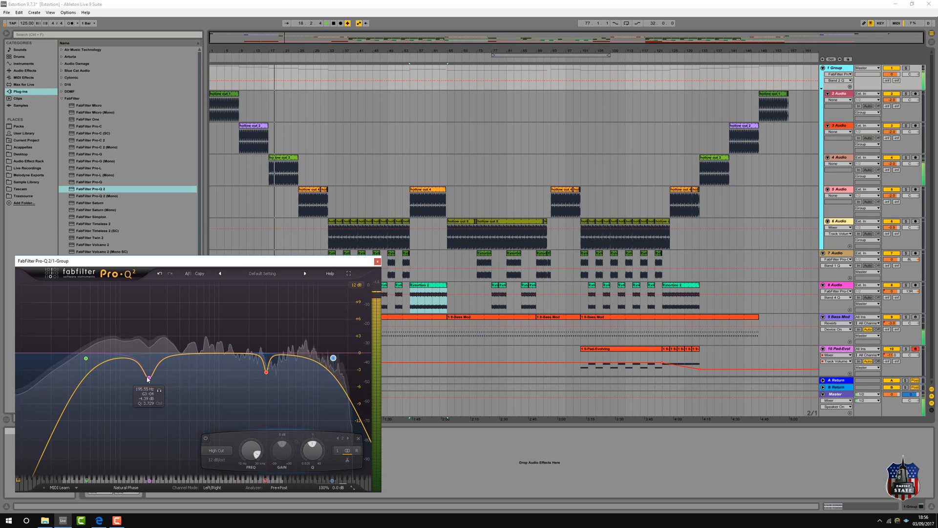
Step: Audition the group EQ's bell near 195 Hz, deepen it to about -7.3 dB, and close the editor
left_click(159, 390)
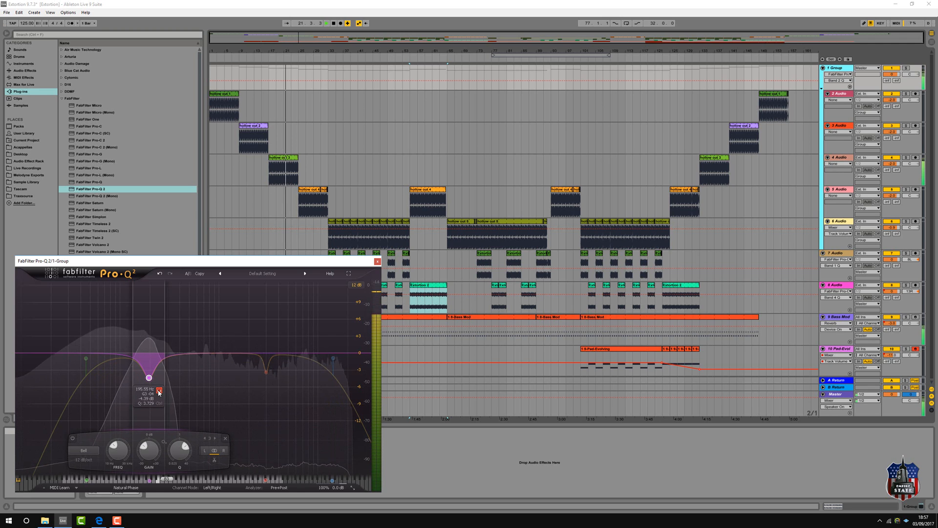
left_click(160, 391)
left_click_drag(149, 380, 149, 395)
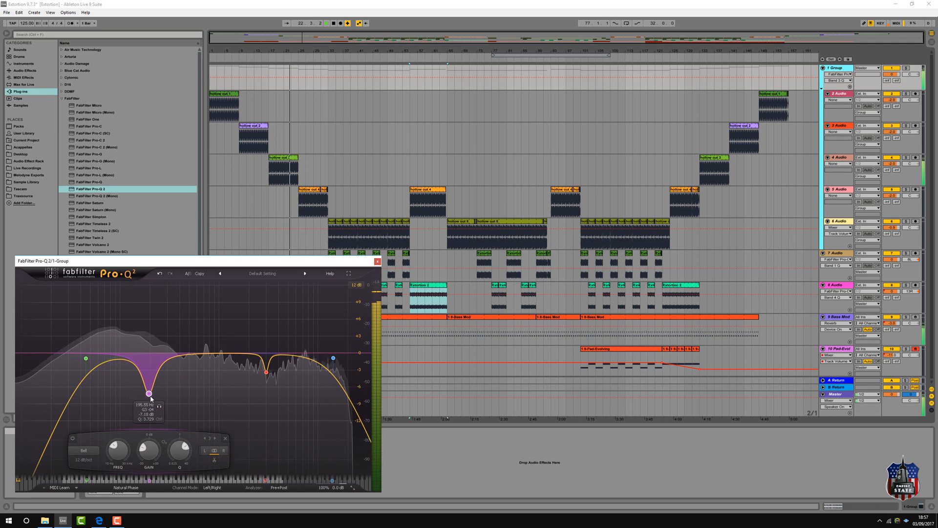
left_click(160, 406)
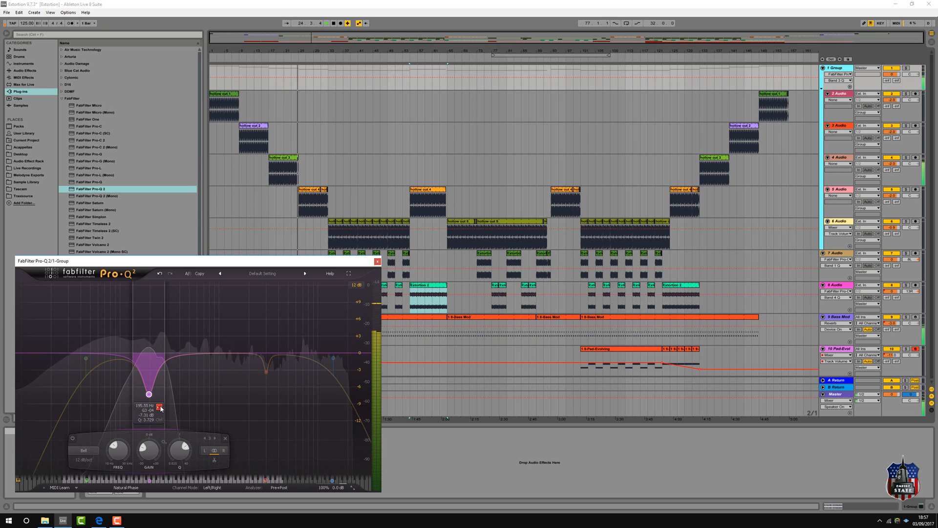
left_click(160, 407)
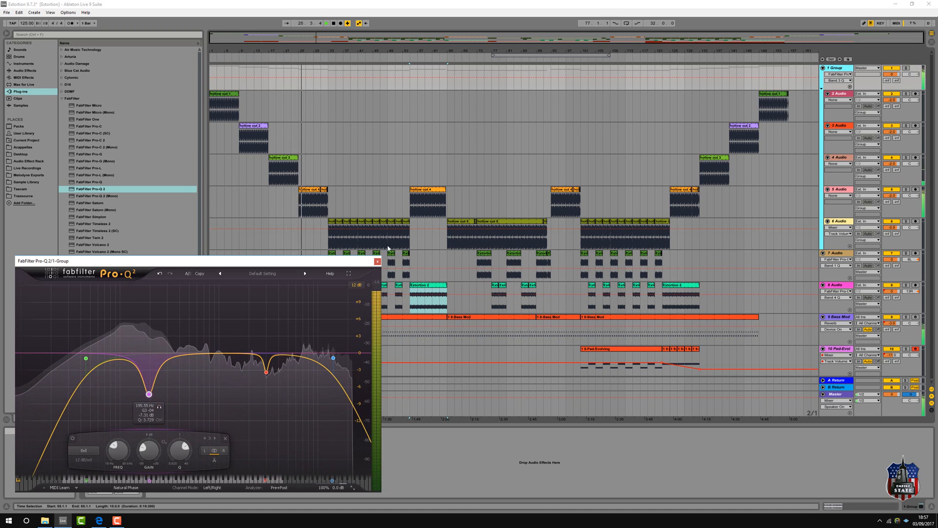
left_click(377, 262)
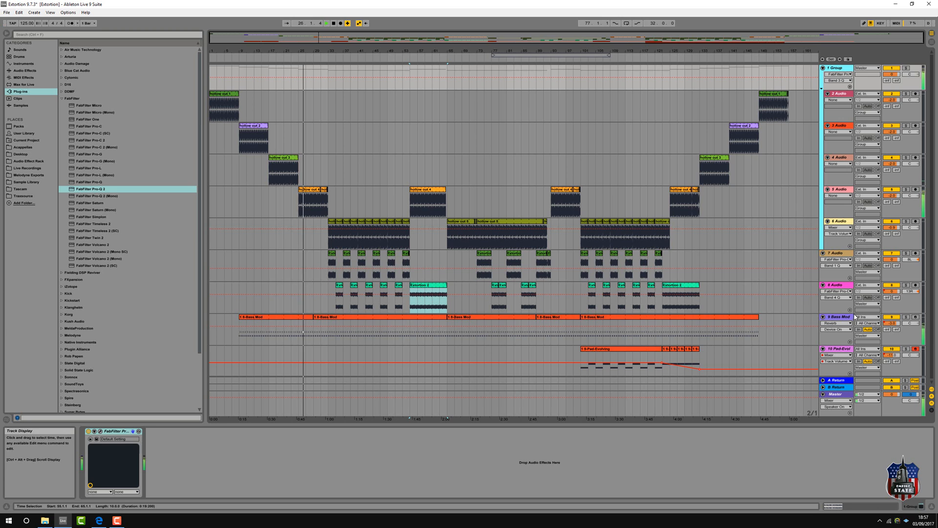
Step: Load FabFilter Pro-Q 2 onto the Master track
left_click(836, 394)
left_click_drag(81, 192, 145, 239)
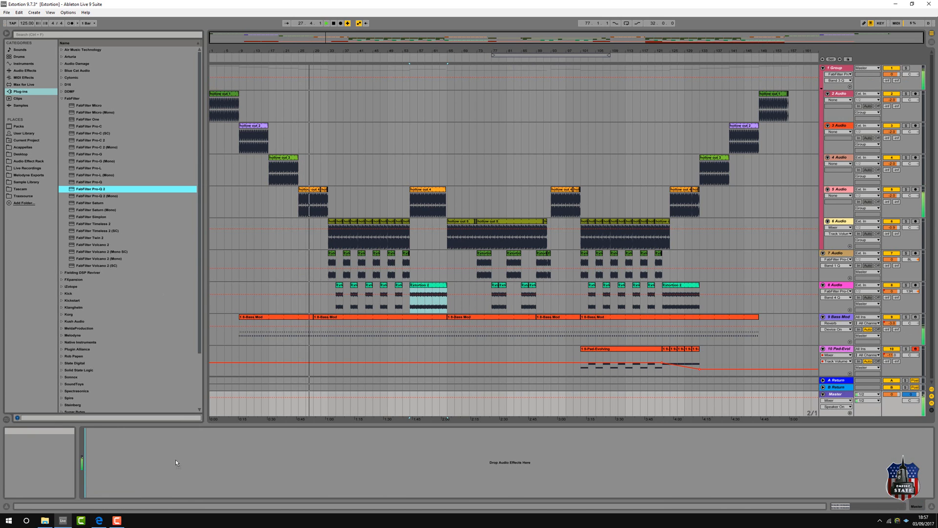
left_click_drag(175, 462, 176, 463)
left_click_drag(194, 259, 320, 254)
Step: Add a low cut at about 33 Hz and a high cut at about 13.7 kHz to the master's EQ
left_click(160, 345)
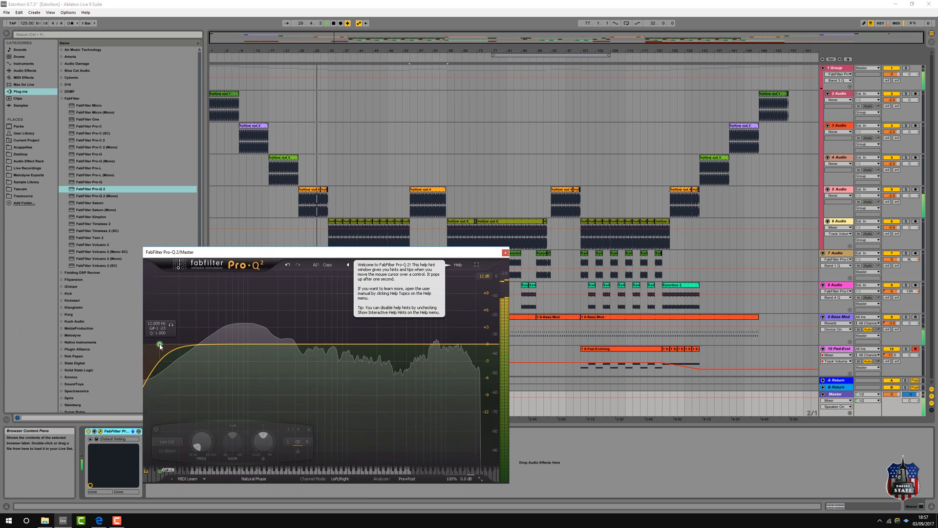
left_click_drag(160, 345, 202, 336)
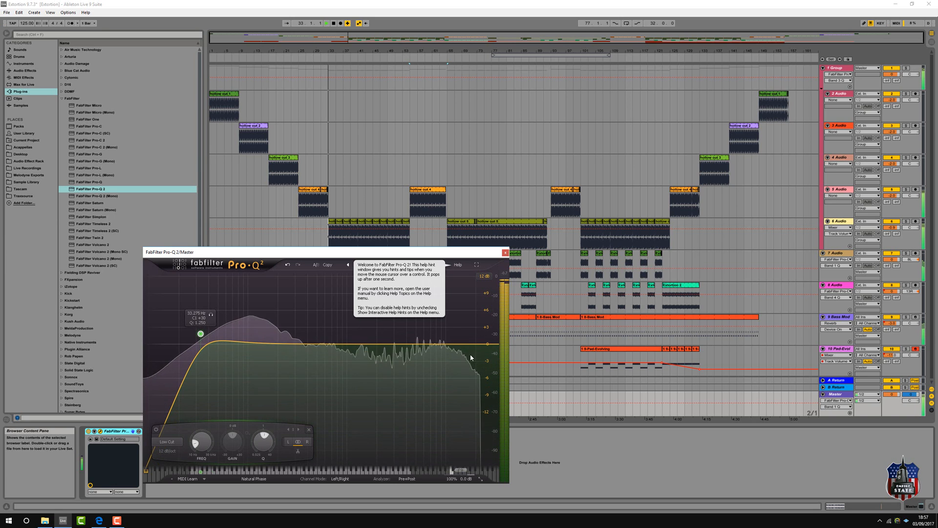
left_click(457, 331)
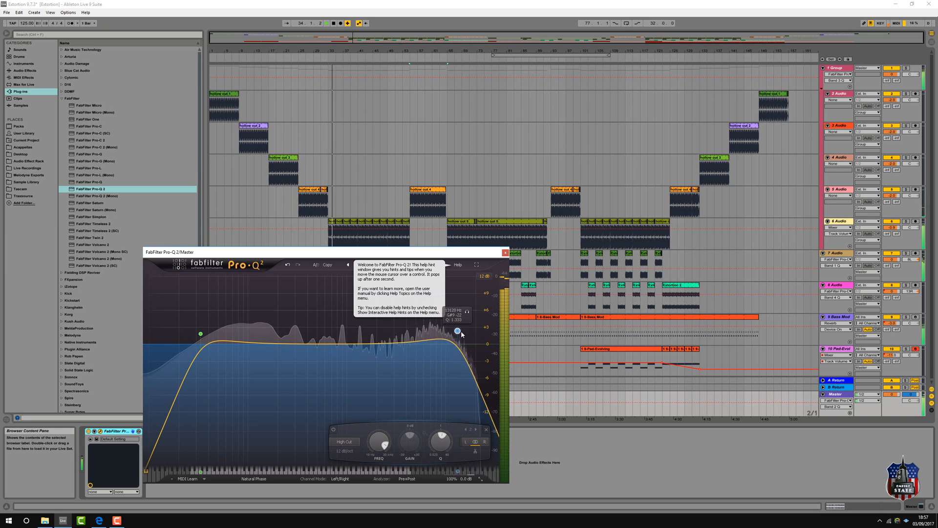
left_click_drag(460, 332, 462, 336)
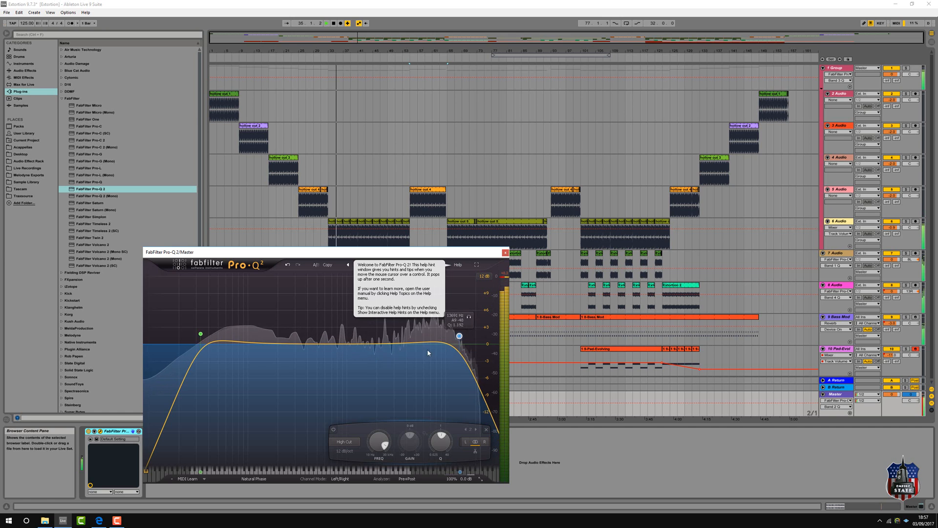
Step: Pull down the spectrum peaks near 887 Hz by about 3 dB and near 300 Hz by about 4 dB in the master's EQ, and close it
mouse_move(343, 334)
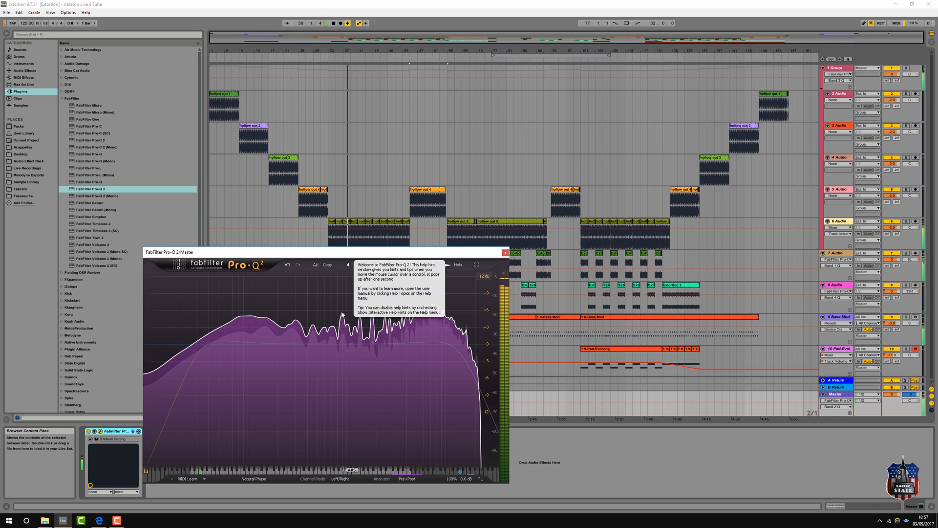
left_click_drag(342, 315, 342, 332)
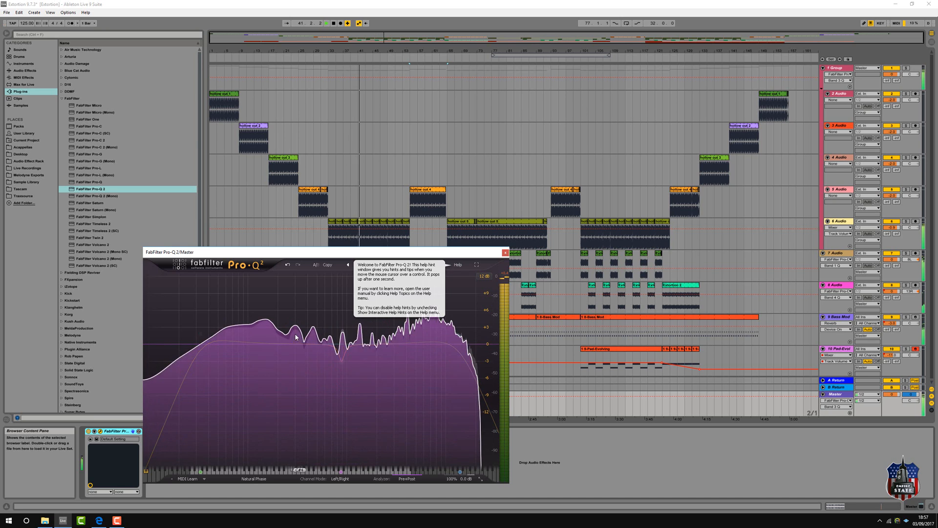
left_click_drag(293, 326, 298, 371)
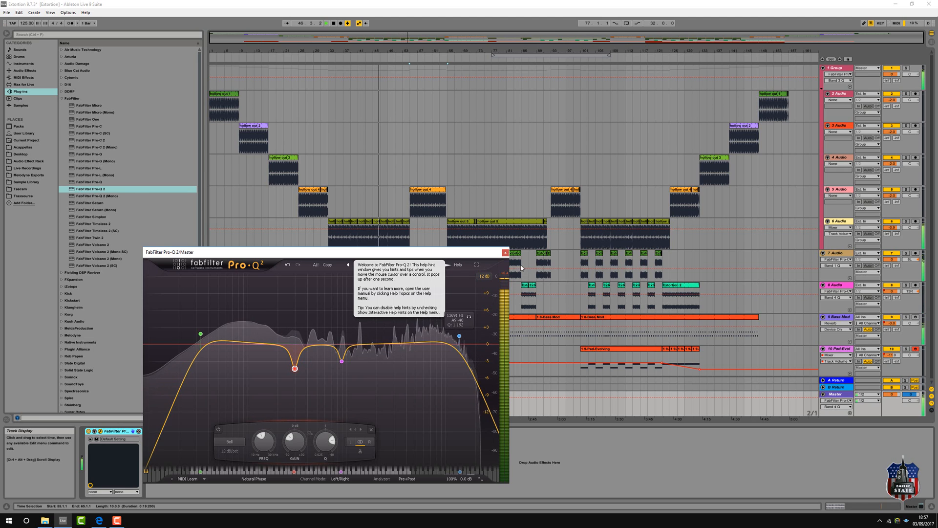
left_click(505, 252)
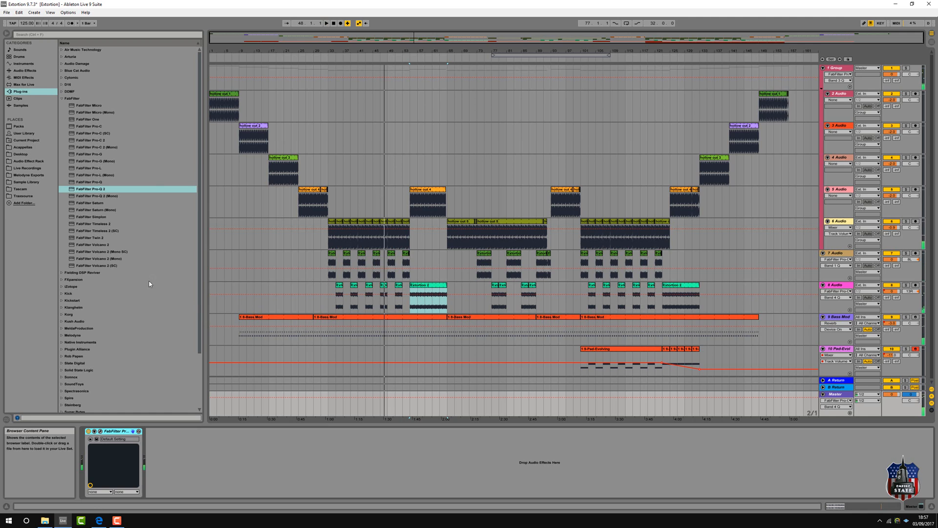
Step: Search the plug-ins for l2 and load Waves L2 Stereo after the EQ on the Master track
scroll(149, 284, "down", 5)
left_click(104, 36)
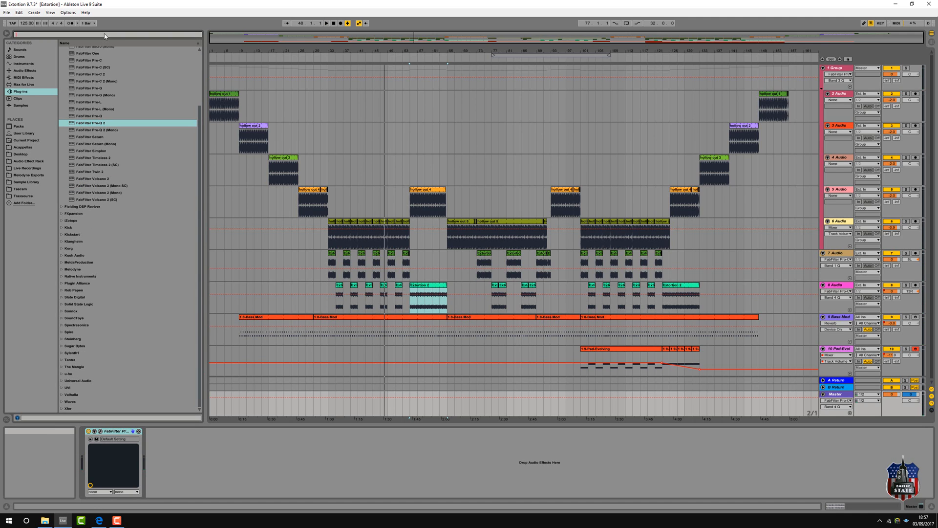
type("l2")
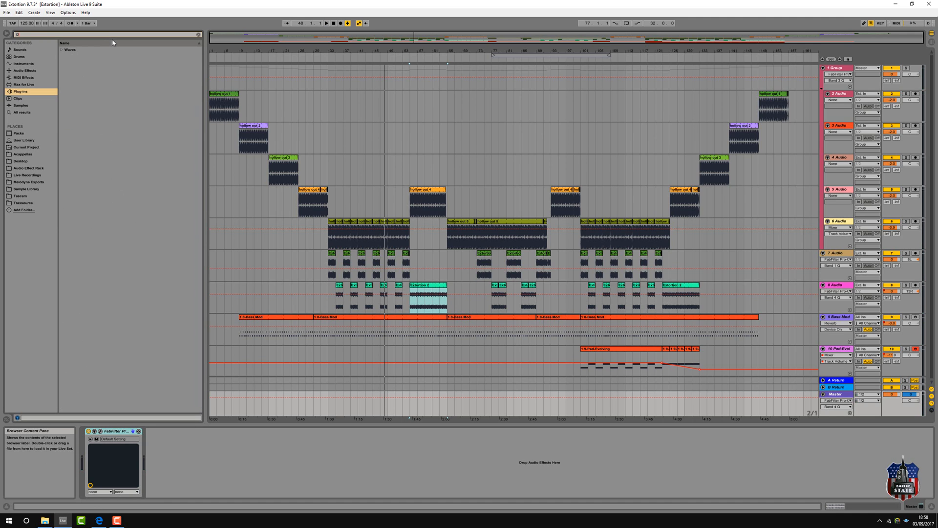
left_click(62, 49)
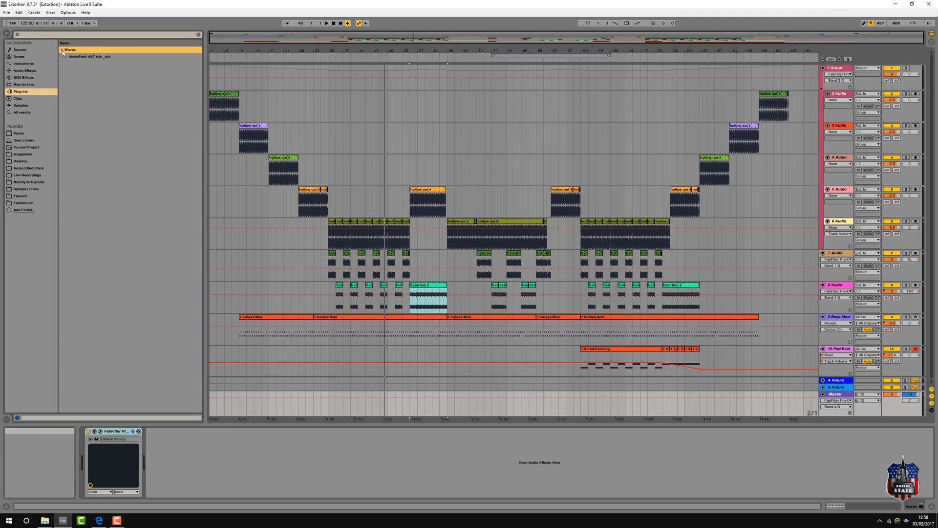
left_click(64, 56)
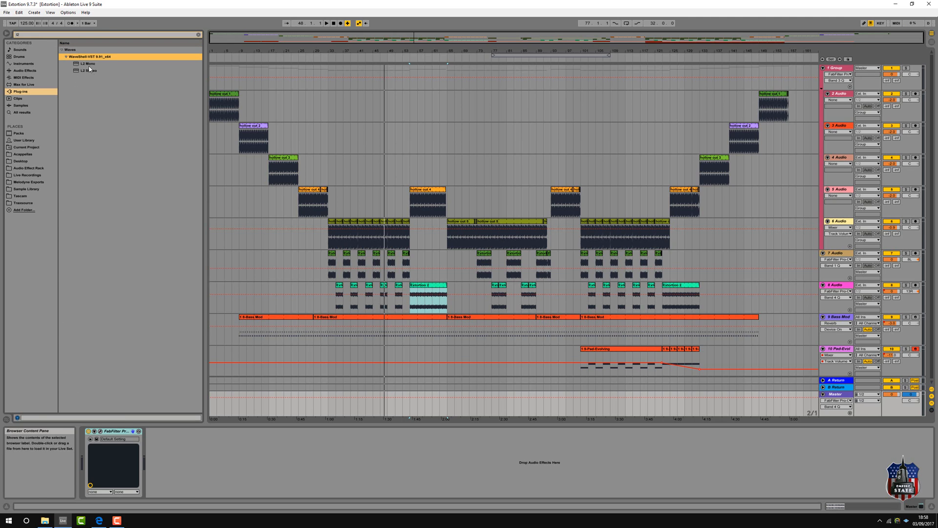
left_click(90, 71)
left_click_drag(205, 464, 204, 464)
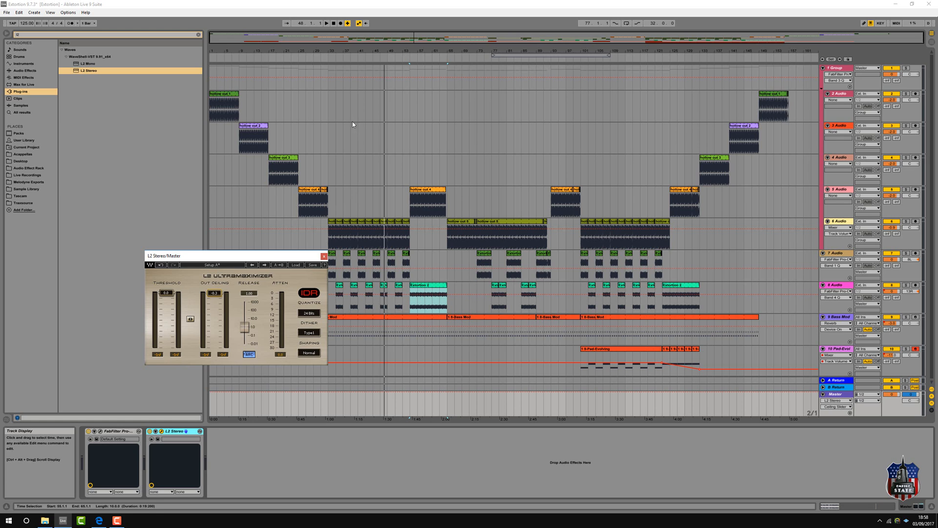
Step: Lower the L2 limiter's threshold to about -4 dB while checking the master during playback
key("space")
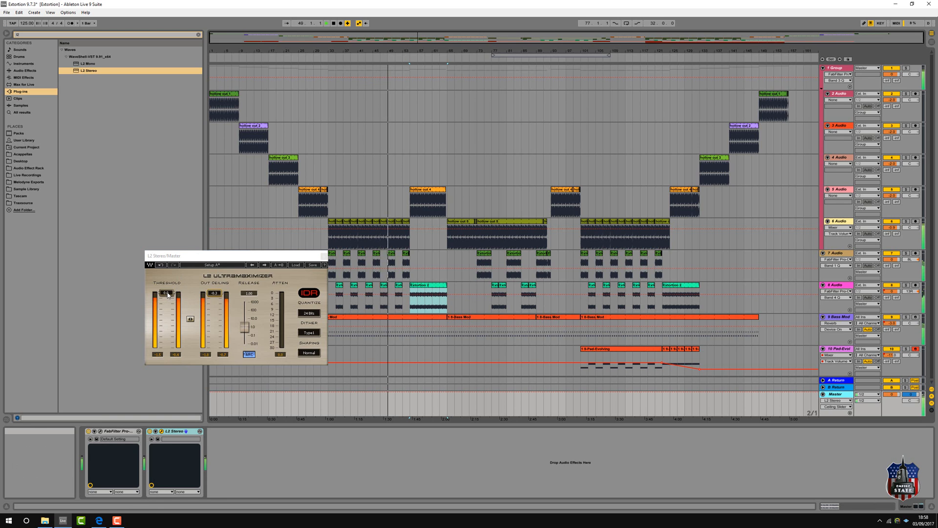
left_click_drag(168, 295, 168, 297)
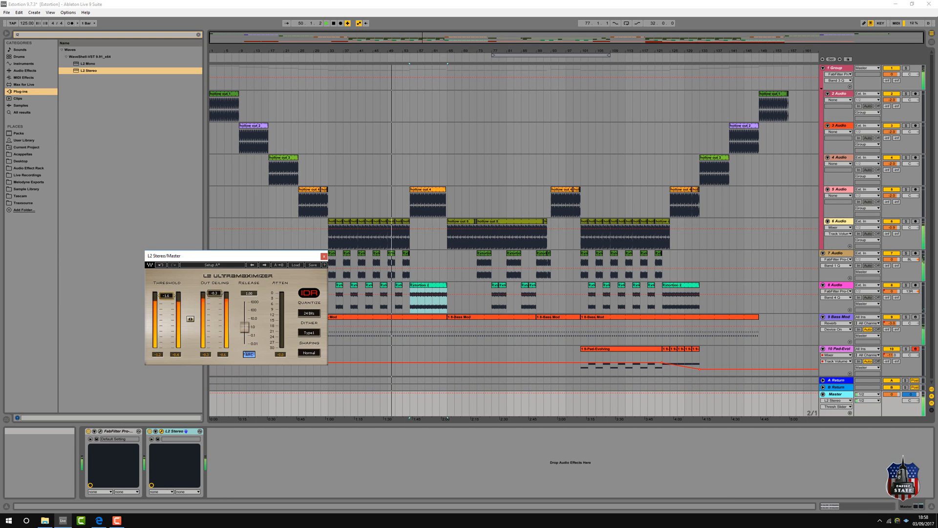
left_click_drag(166, 296, 167, 299)
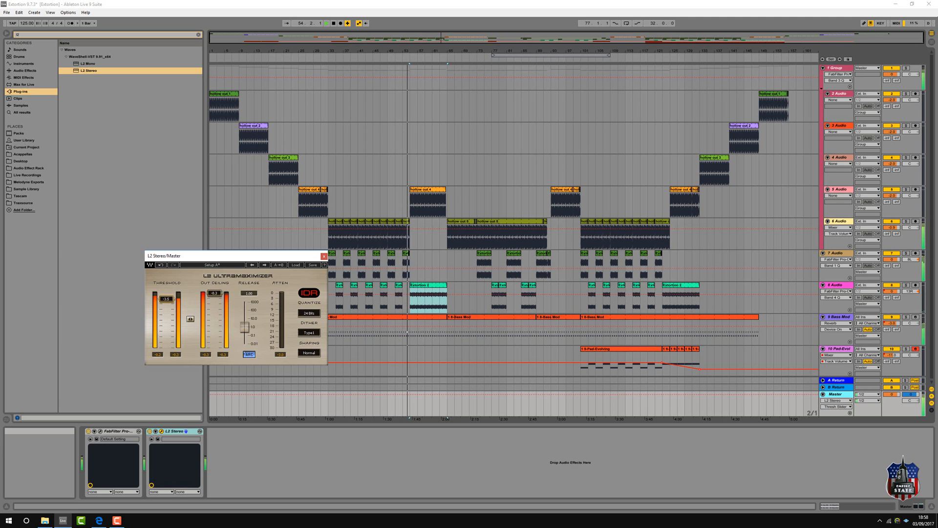
left_click_drag(166, 299, 167, 299)
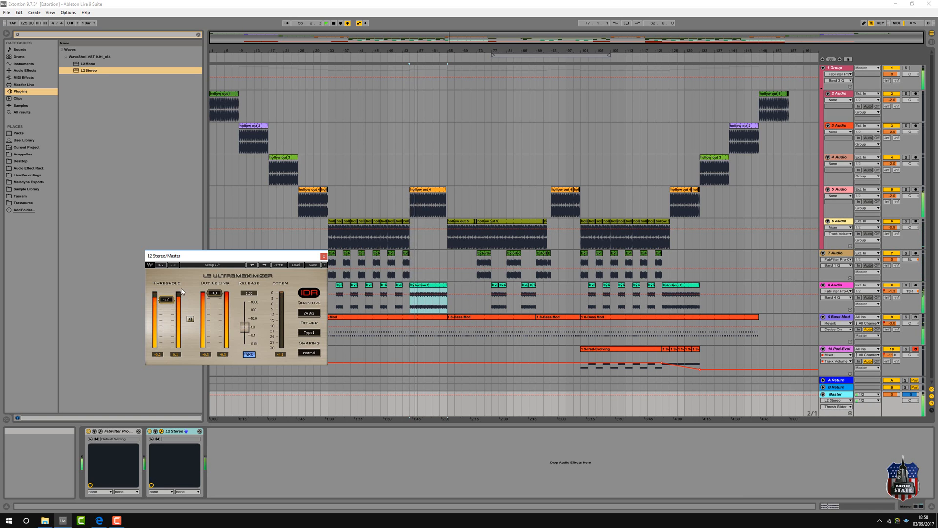
key("space")
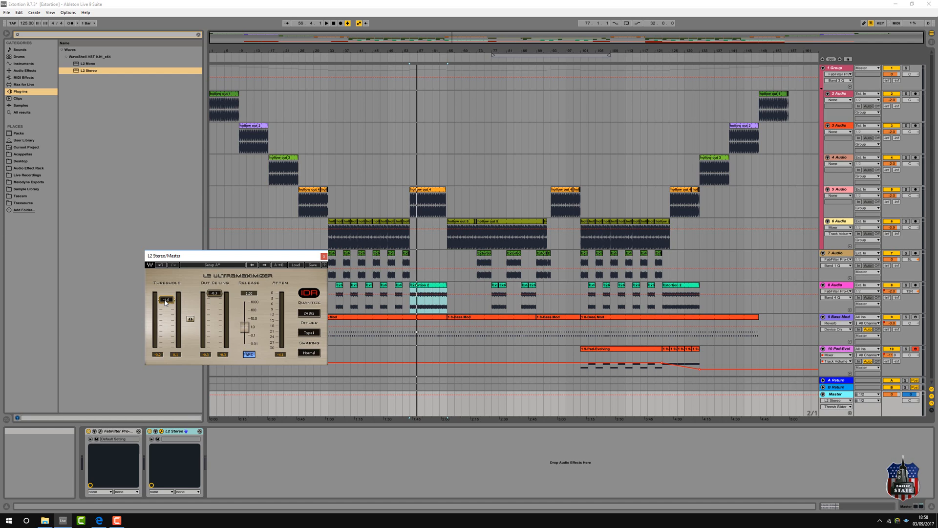
key("space")
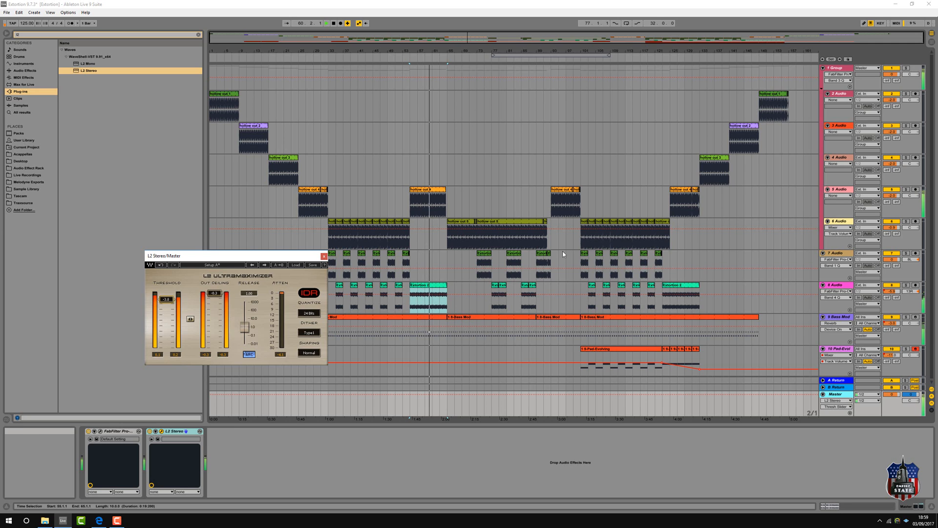
Step: Play the song's later section and add a narrow cut of about 5.4 dB near 475 Hz in the master's EQ
left_click(582, 64)
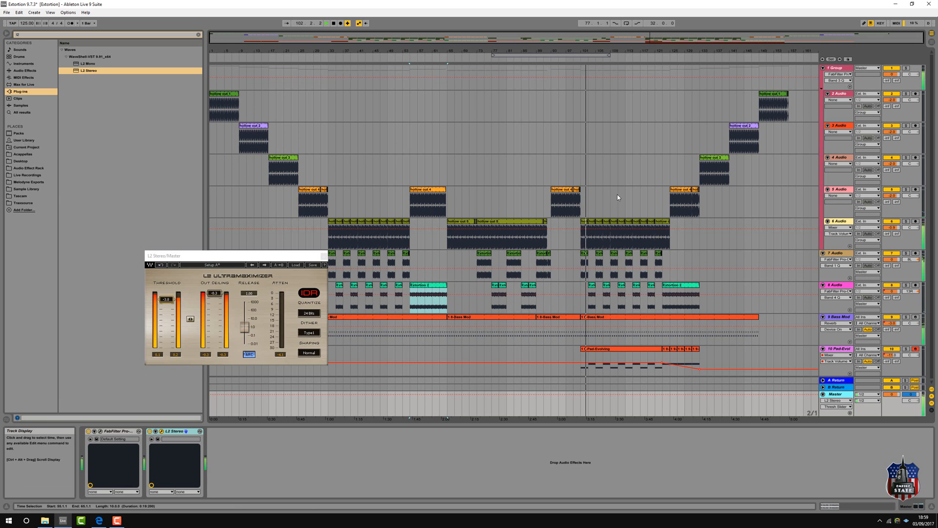
left_click(101, 431)
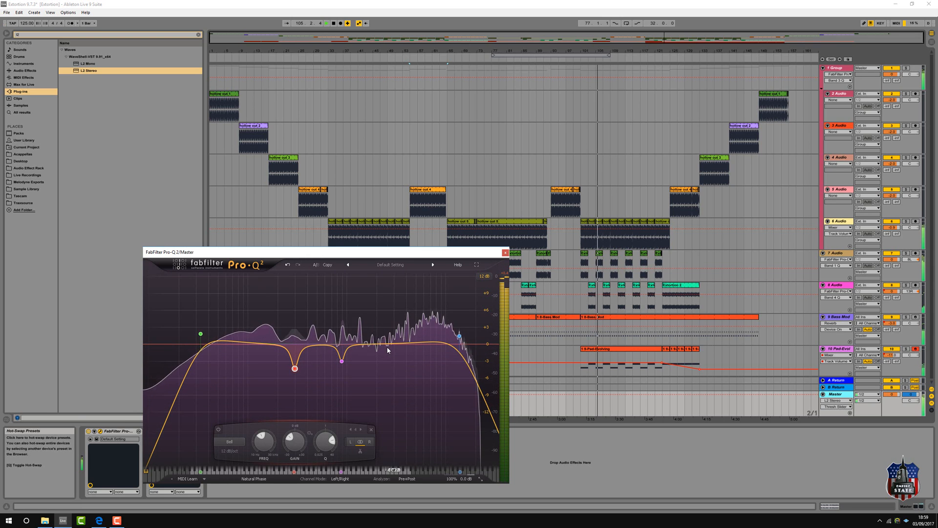
mouse_move(390, 349)
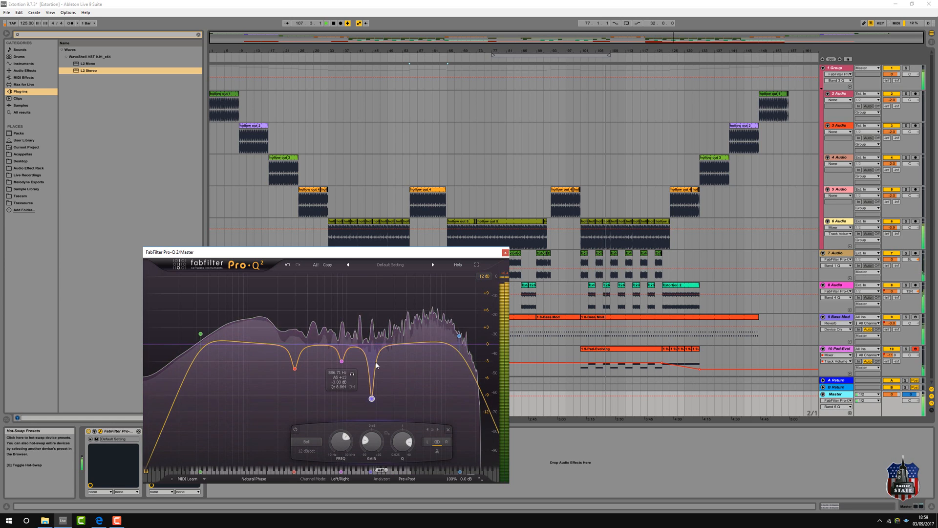
mouse_move(374, 398)
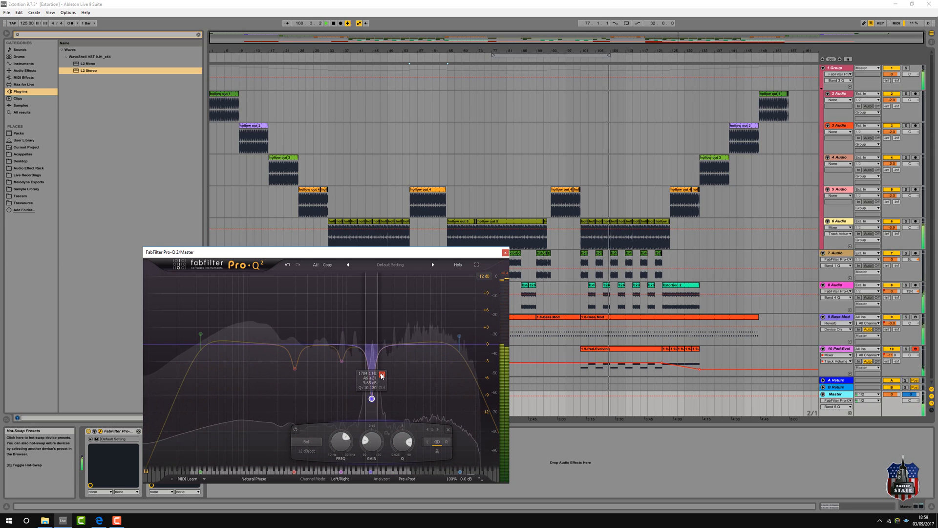
left_click_drag(372, 399, 327, 389)
right_click(370, 398)
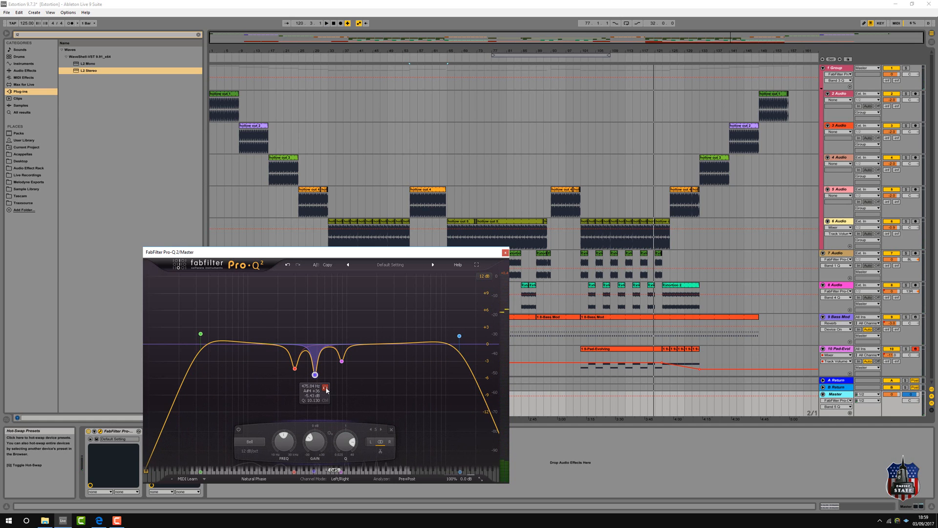
Step: Audition the 475 Hz cut in solo and against the full mix during playback, and close the master's EQ
key("space")
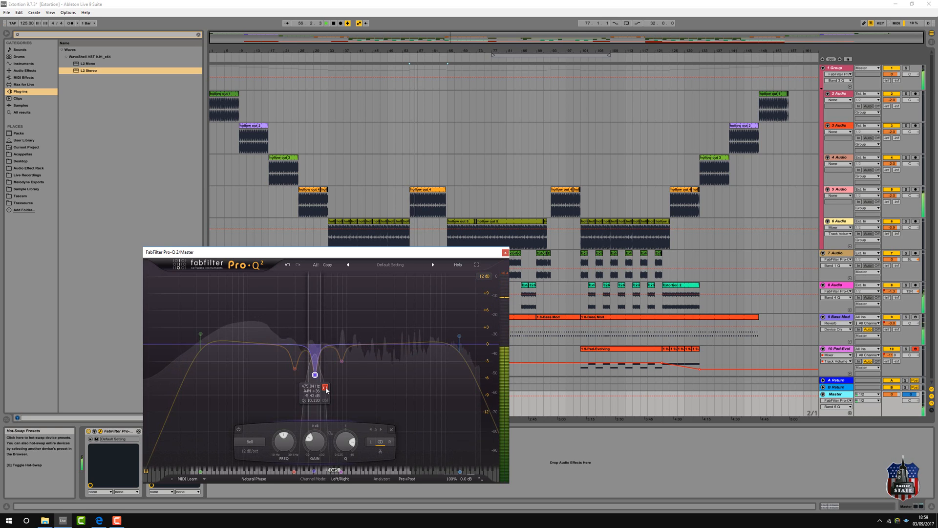
left_click_drag(327, 389, 328, 390)
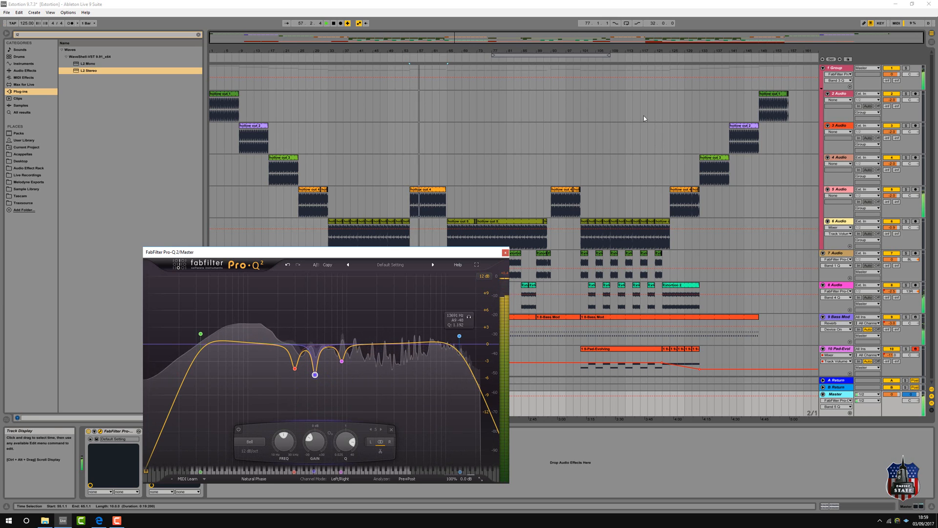
left_click(608, 61)
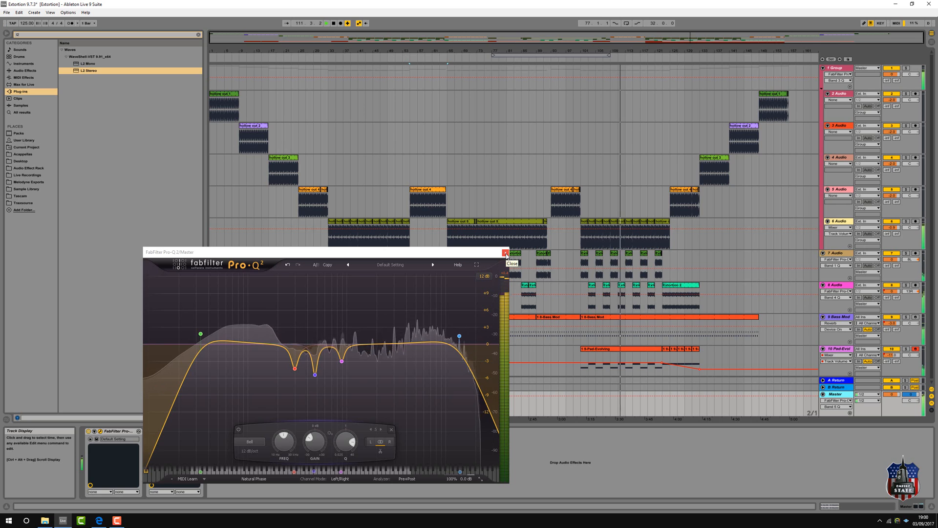
left_click(506, 253)
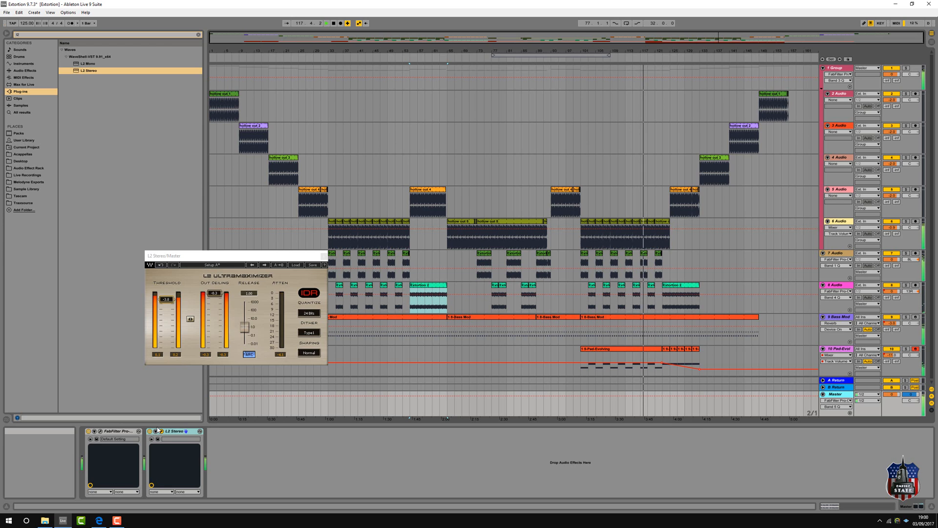
Step: Move the L2 limiter window clear of the arrangement clips and review the 1 Group track's EQ curve during playback
left_click(844, 350)
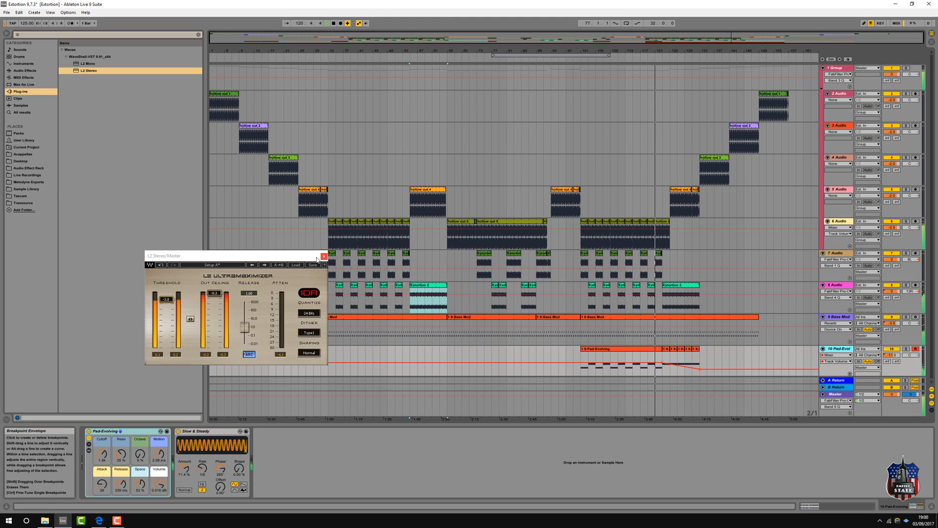
left_click_drag(317, 259, 844, 388)
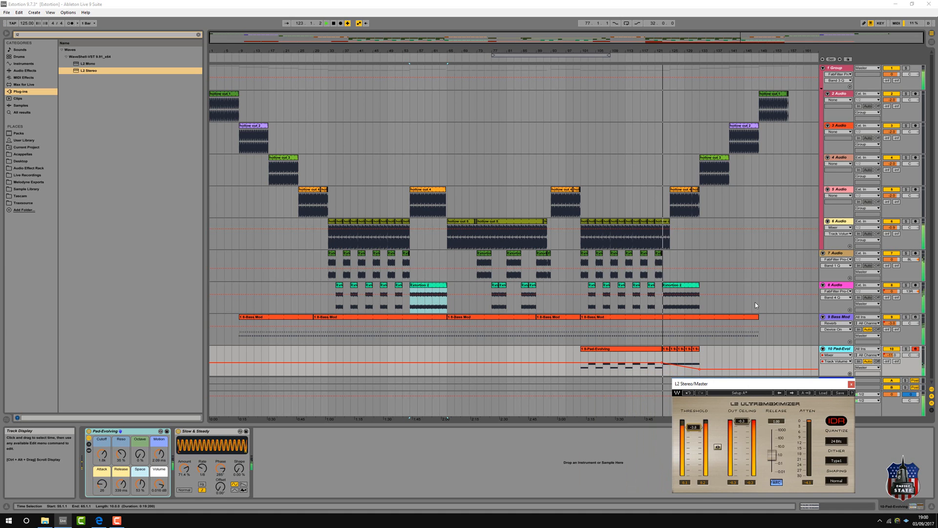
left_click(837, 68)
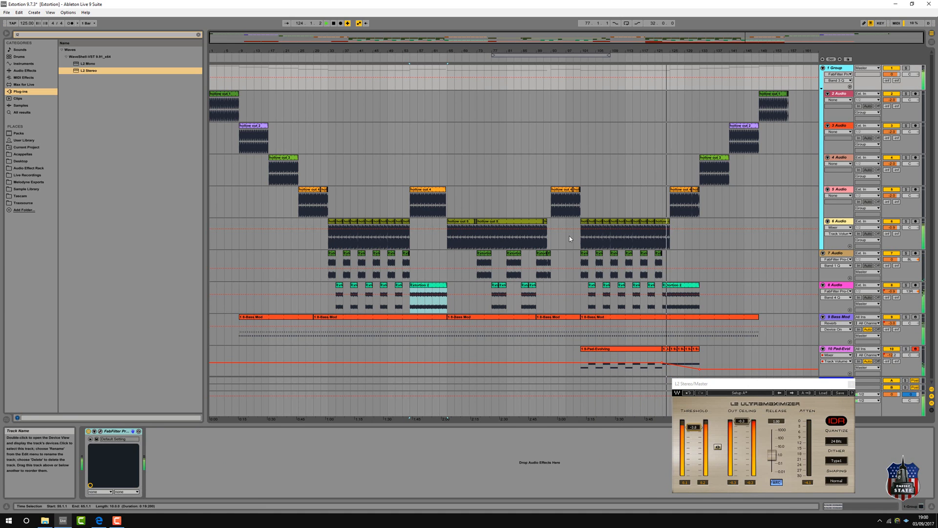
left_click(101, 431)
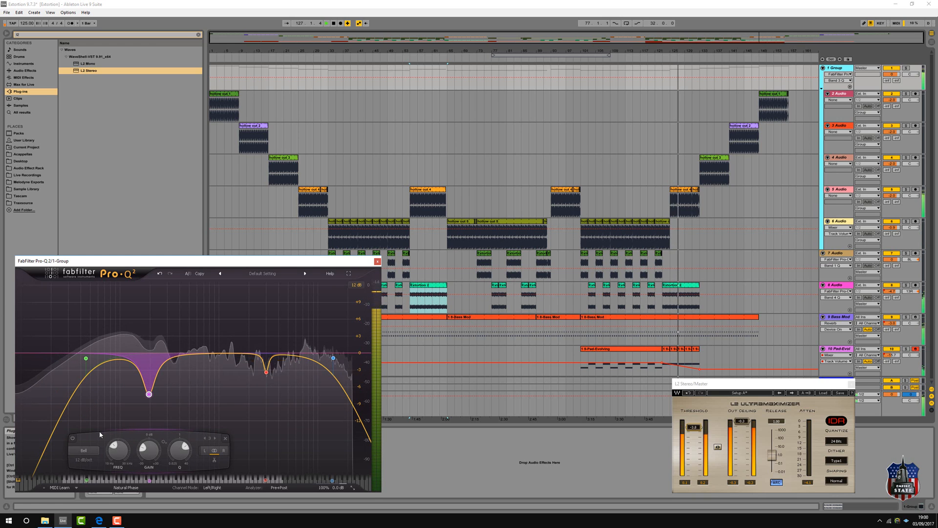
left_click(379, 262)
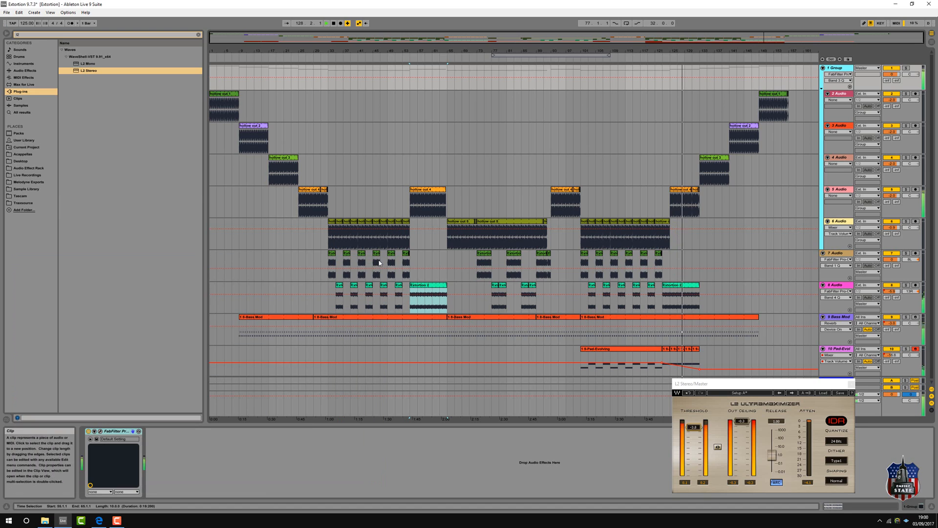
Step: Lower the 1 Group track's volume to about -1 dB and the L2 limiter's threshold to about -4.1 dB
left_click_drag(892, 74, 892, 72)
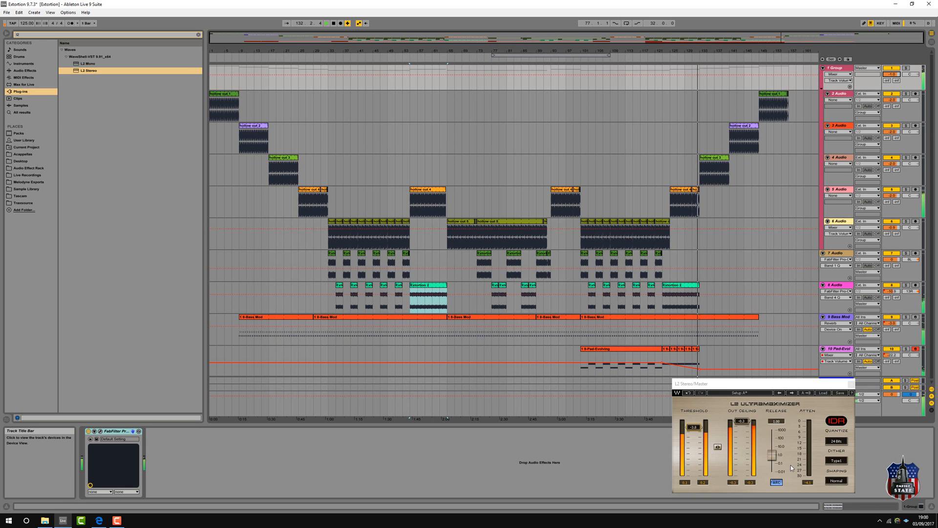
left_click(697, 430)
left_click_drag(694, 428, 694, 429)
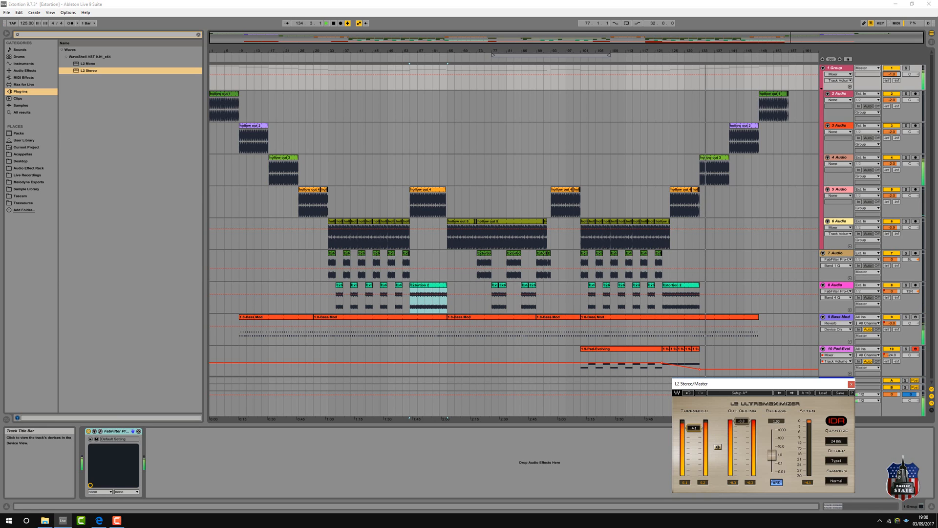